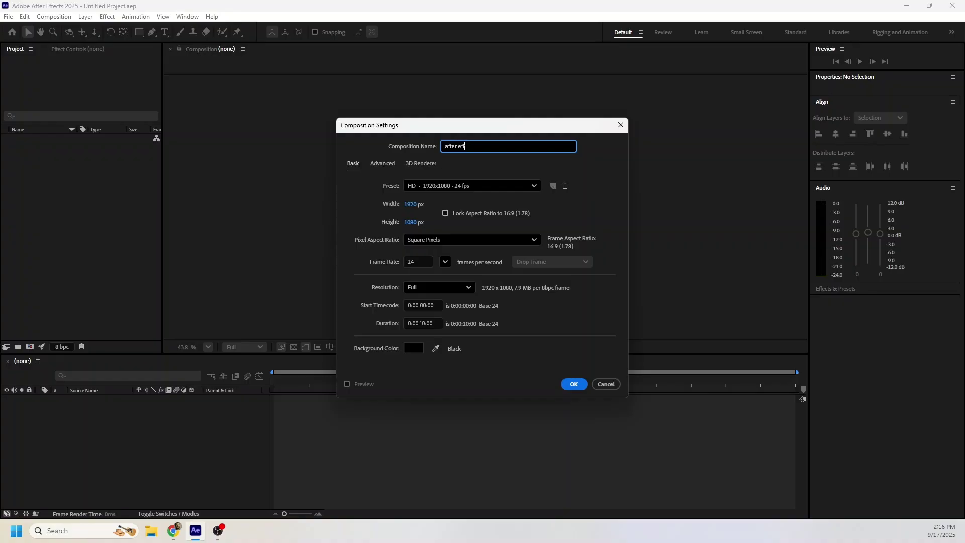
Complete the composition name as "after effects 3" followed by the author's surname and create the composition
type("lobello")
left_click(572, 384)
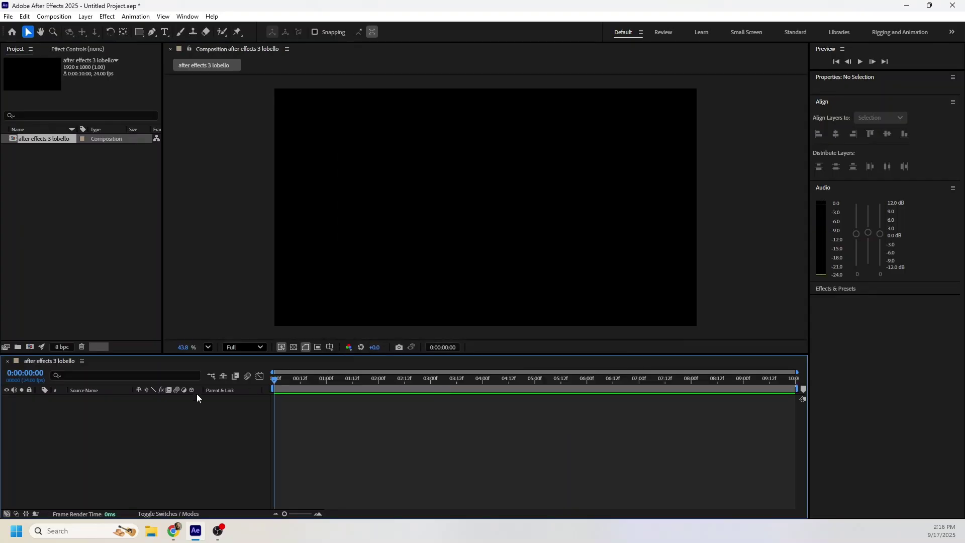
Create an orange solid layer at 1920 x 1080 px as the background and lock it
right_click(117, 430)
mouse_move(162, 303)
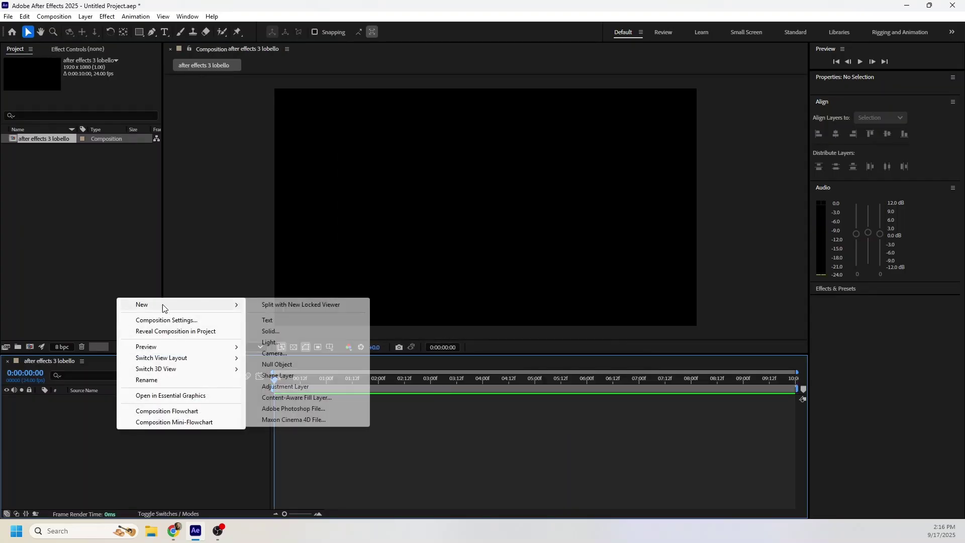
left_click(269, 330)
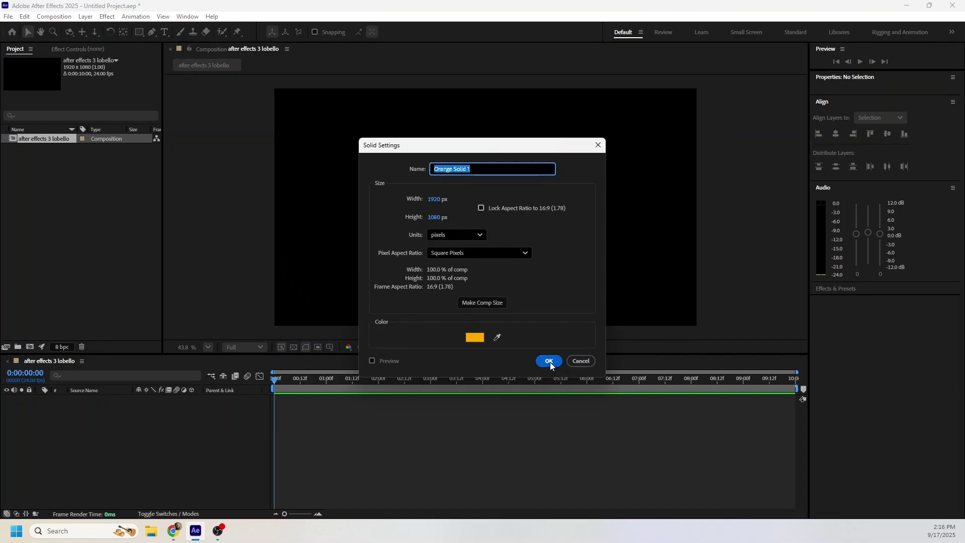
left_click(549, 361)
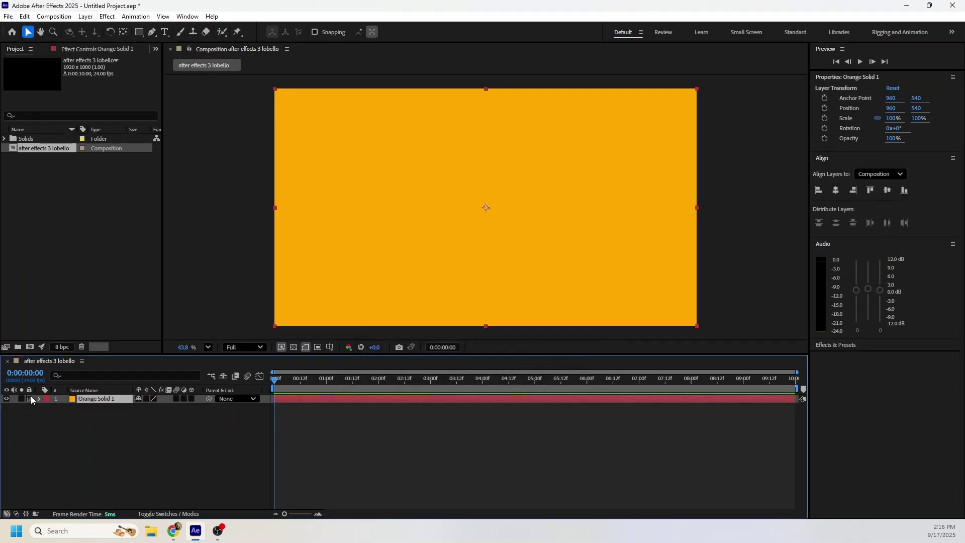
left_click(30, 398)
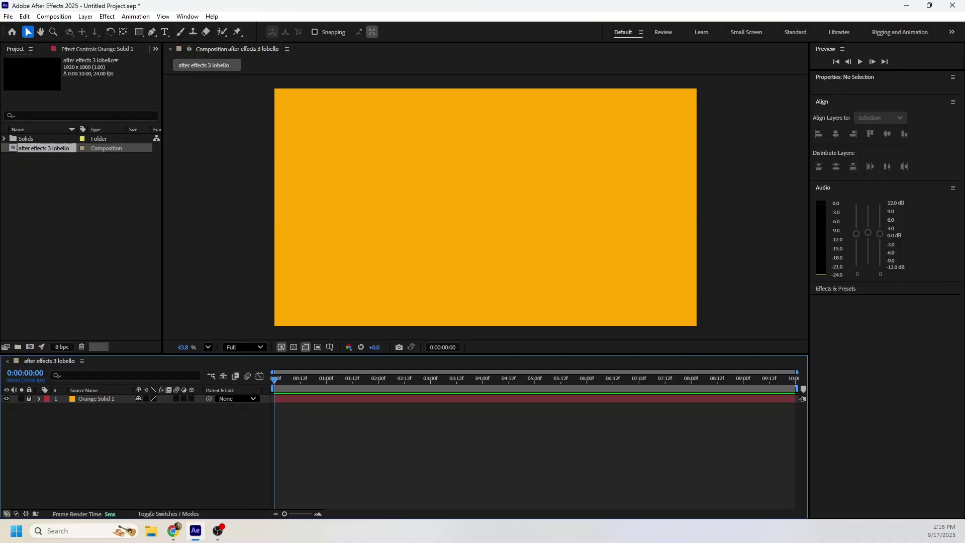
Save the project in the After Effects Projects folder as "after effects 3a" followed by the author's surname
left_click(9, 17)
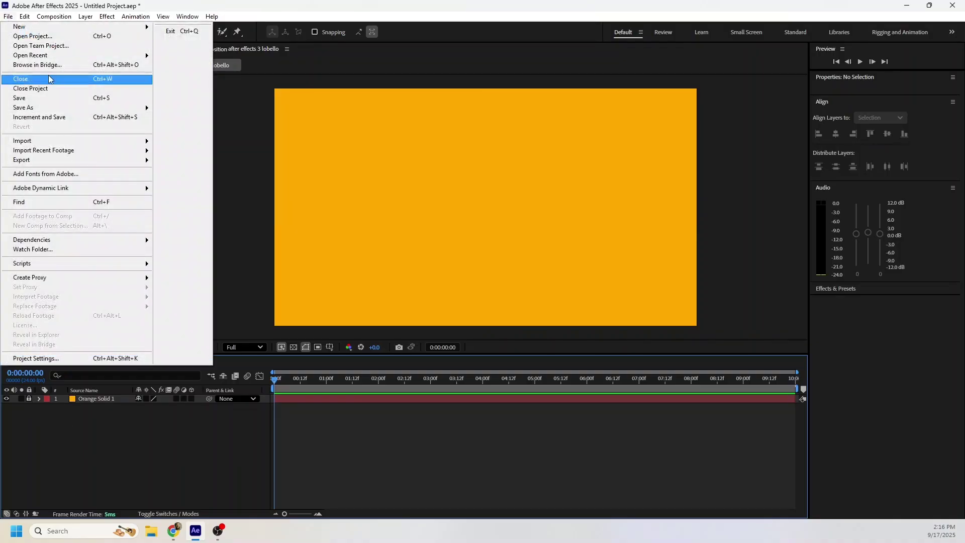
left_click(56, 100)
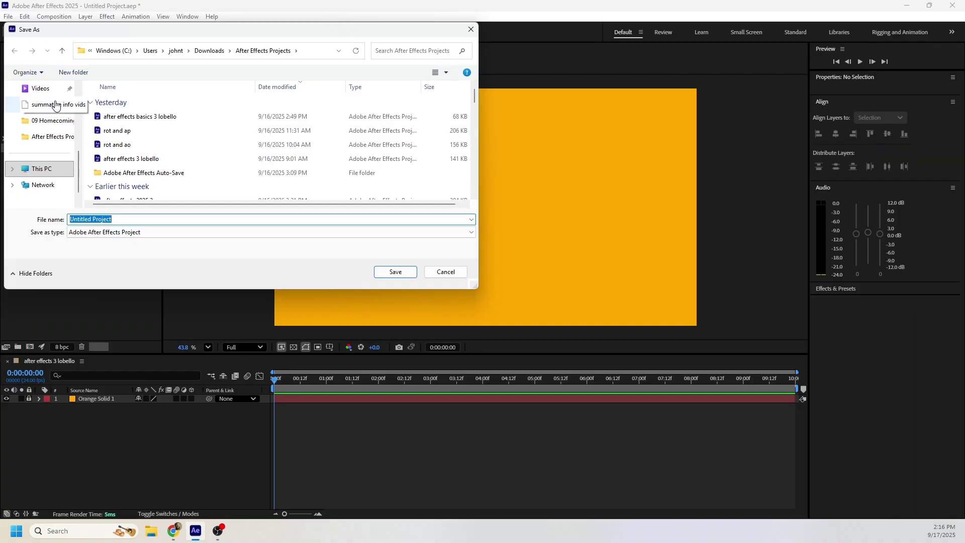
type("after effects 3a lobello")
left_click(397, 272)
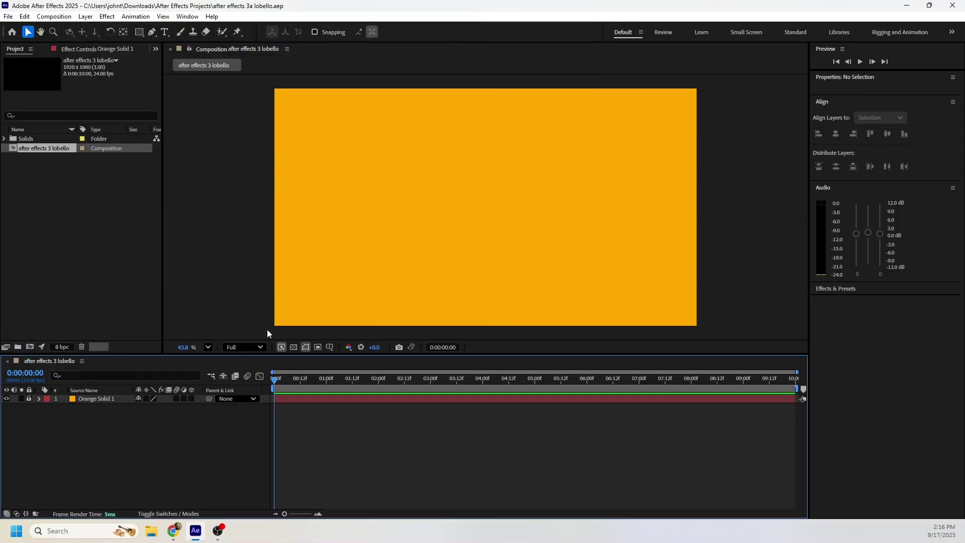
left_click(139, 32)
left_click_drag(366, 167, 416, 212)
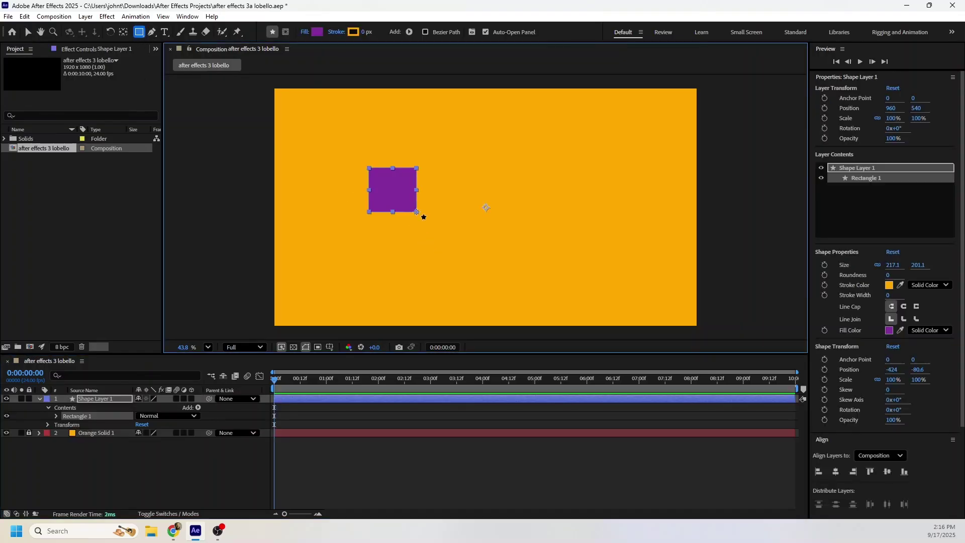
key("ctrl+z")
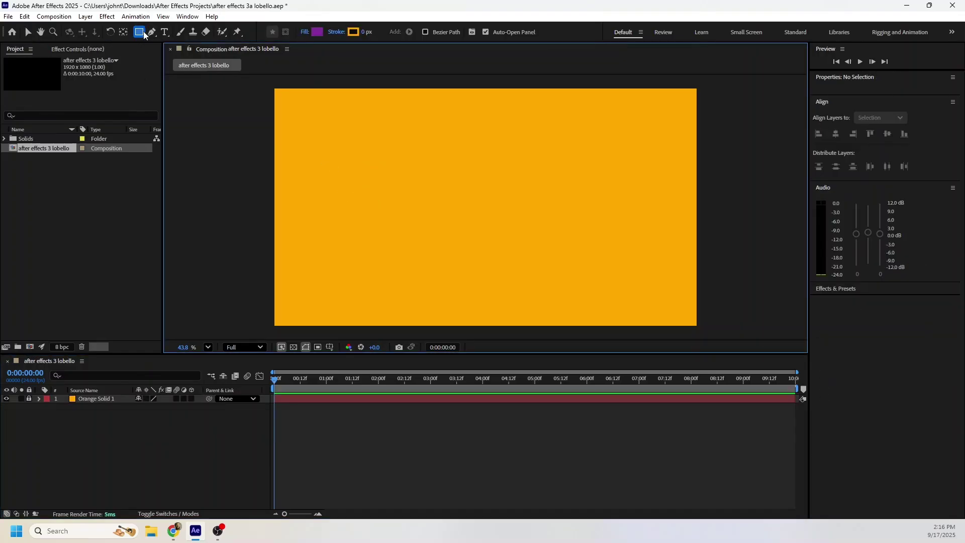
Add a purple rectangle shape layer that fills the whole composition and collapse its properties
double_click(142, 32)
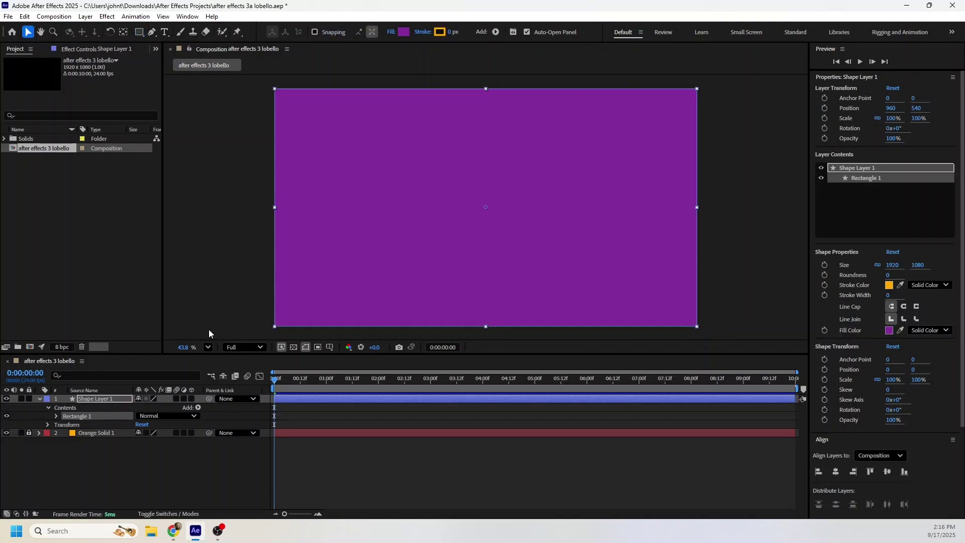
left_click(82, 439)
left_click(39, 399)
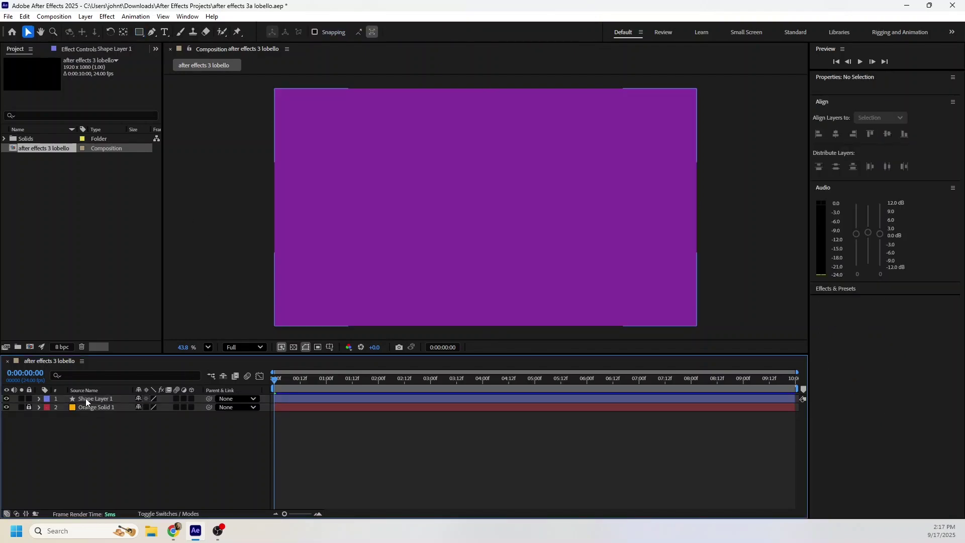
Rename the purple shape layer to "square 1"
left_click(88, 400)
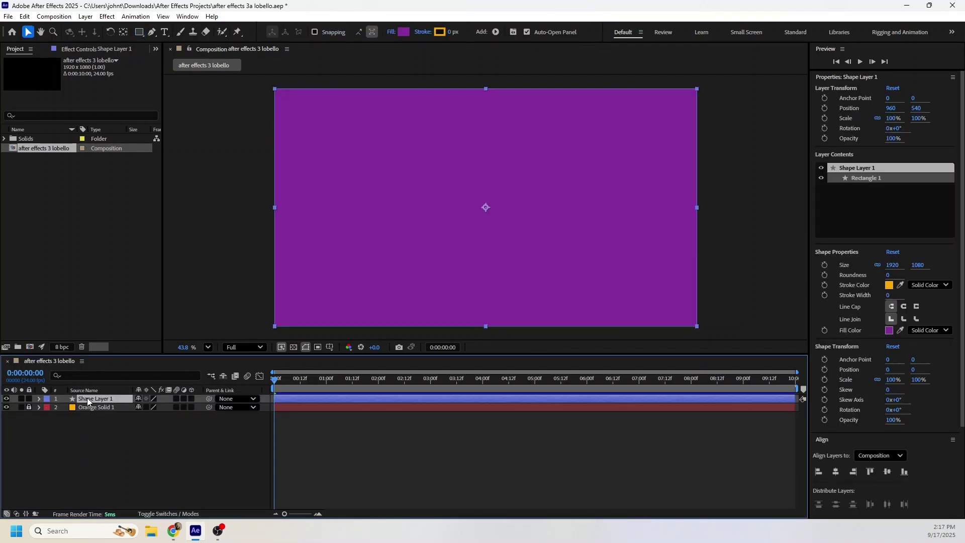
key("Return")
type("squar")
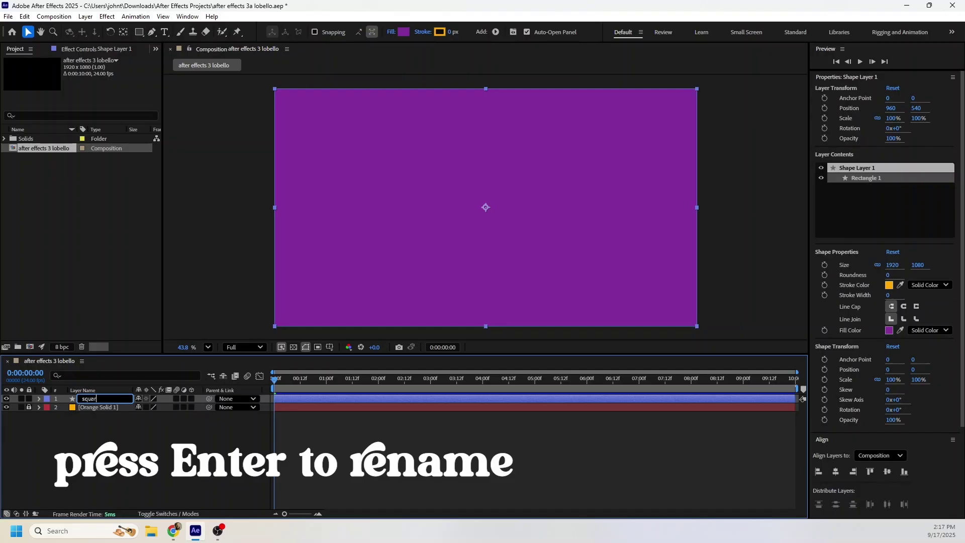
type("e 1")
key("Return")
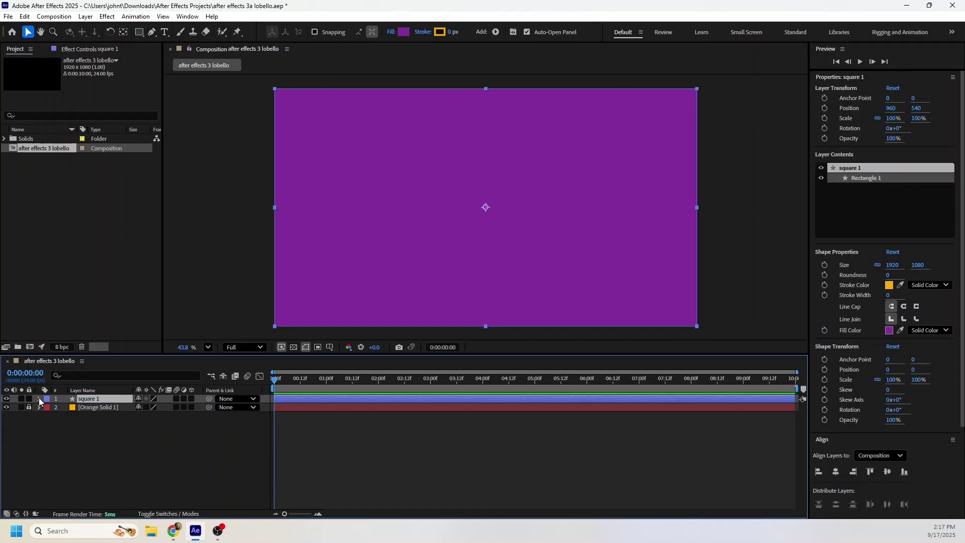
Unlink the proportions of square 1's rectangle path, set its size to 100 by 100, and collapse the layer
left_click(39, 398)
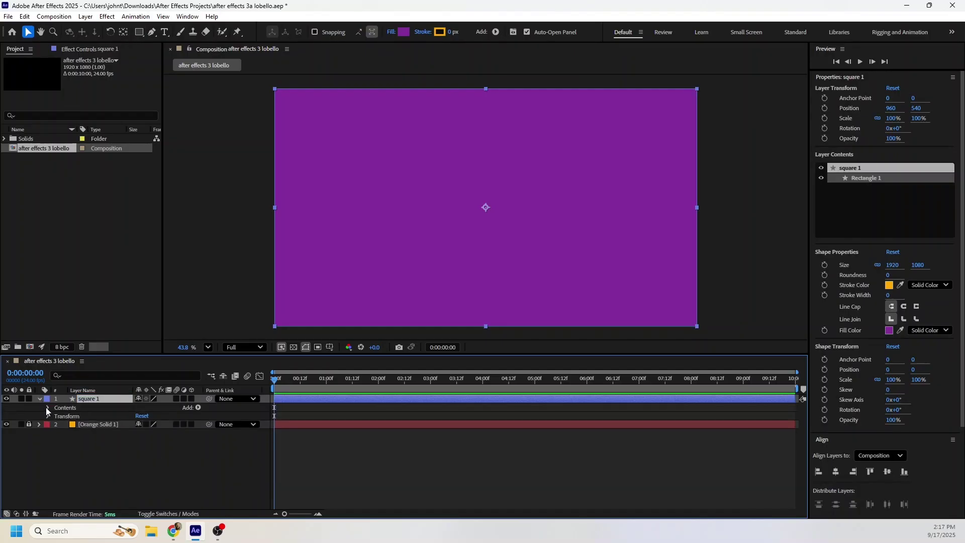
left_click(57, 415)
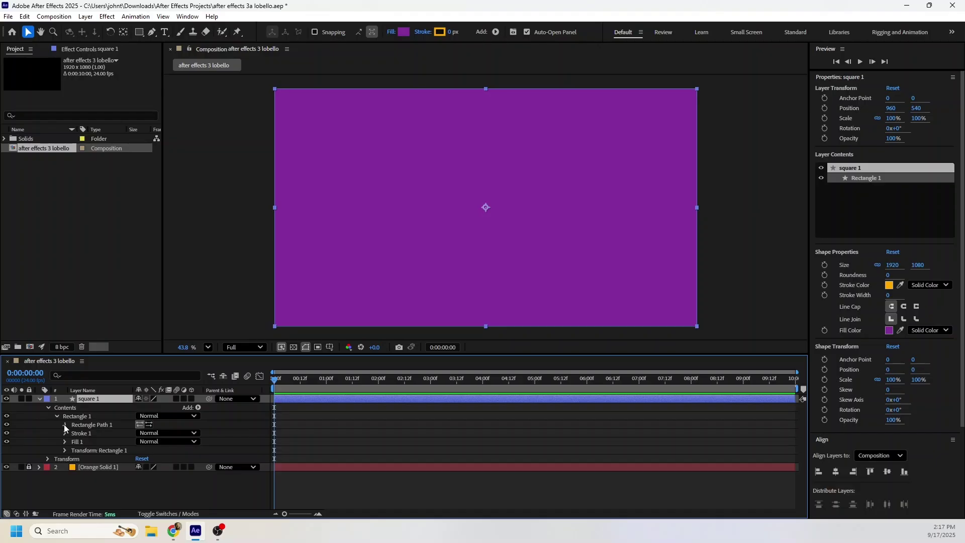
left_click(65, 424)
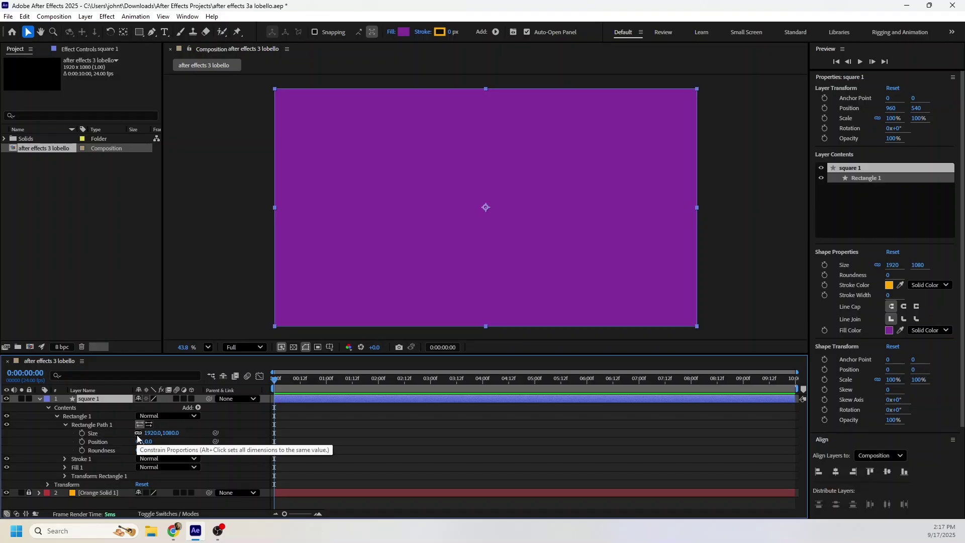
left_click_drag(148, 432, 47, 438)
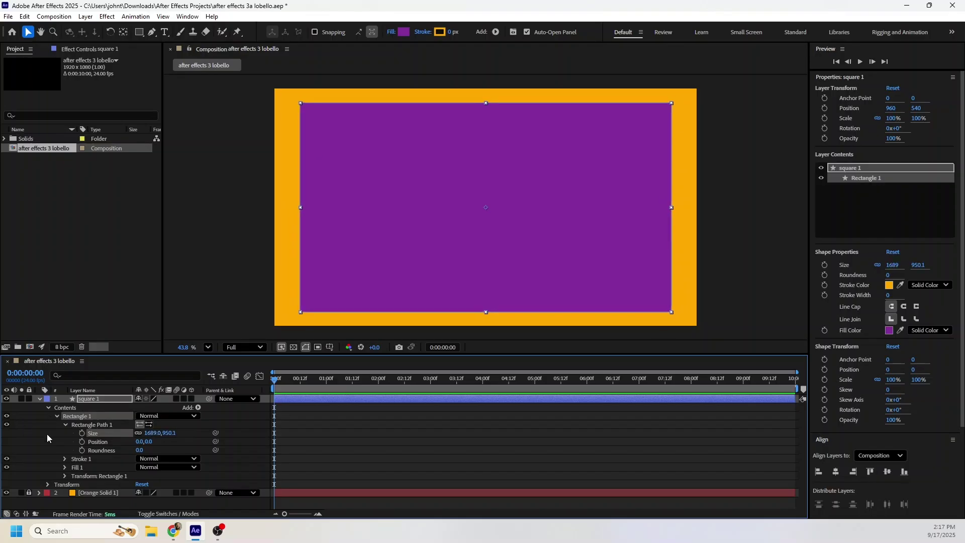
left_click(139, 432)
left_click(149, 433)
type("100")
key("Tab")
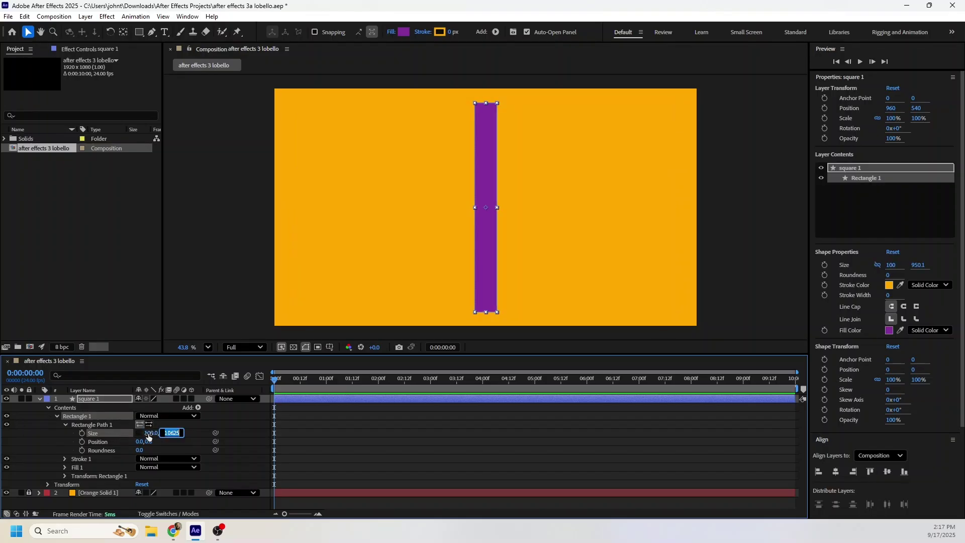
type("100")
key("Return")
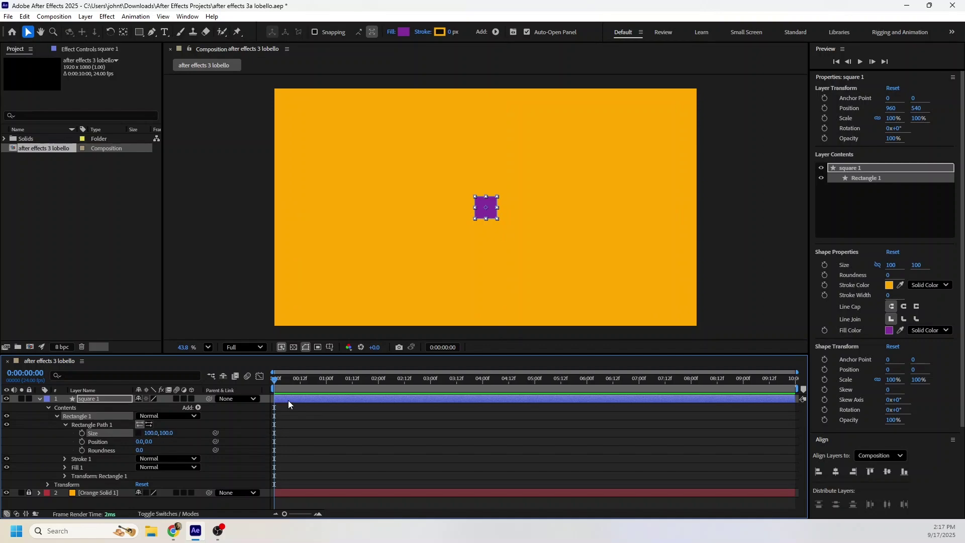
left_click(40, 399)
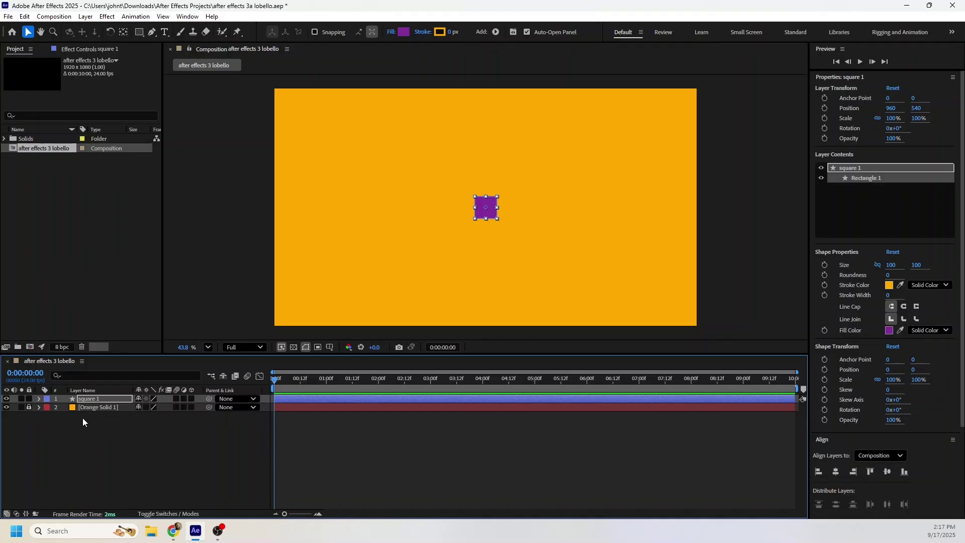
Set a starting rotation keyframe for square 1 at 0:00:00:00
mouse_move(278, 385)
left_mouse_down()
mouse_move(345, 379)
mouse_move(263, 388)
mouse_move(390, 375)
mouse_move(756, 395)
mouse_move(263, 387)
mouse_move(352, 378)
mouse_move(269, 381)
left_mouse_up()
left_click(94, 401)
key("r")
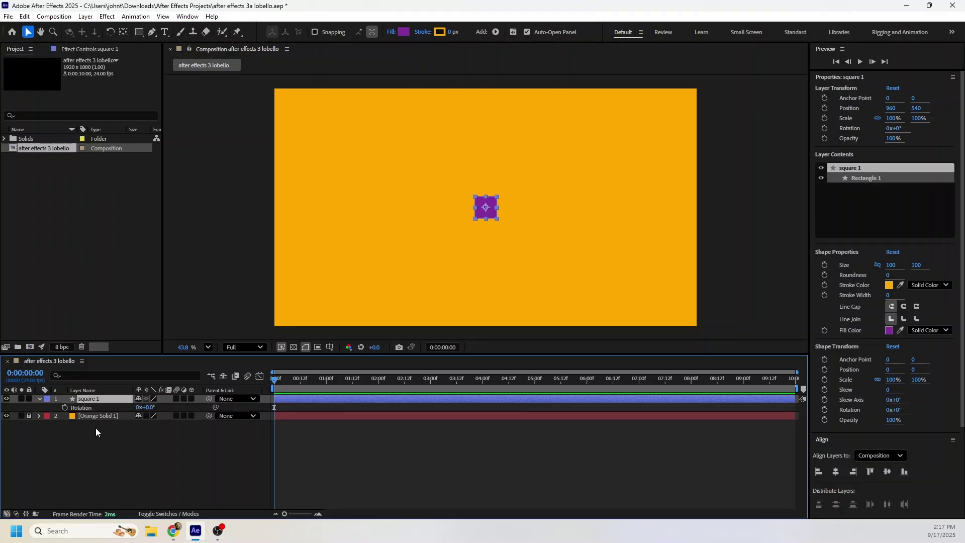
left_click(64, 408)
At the last frame, 0:00:09:23, set square 1's rotation to 5 full revolutions
left_click(296, 385)
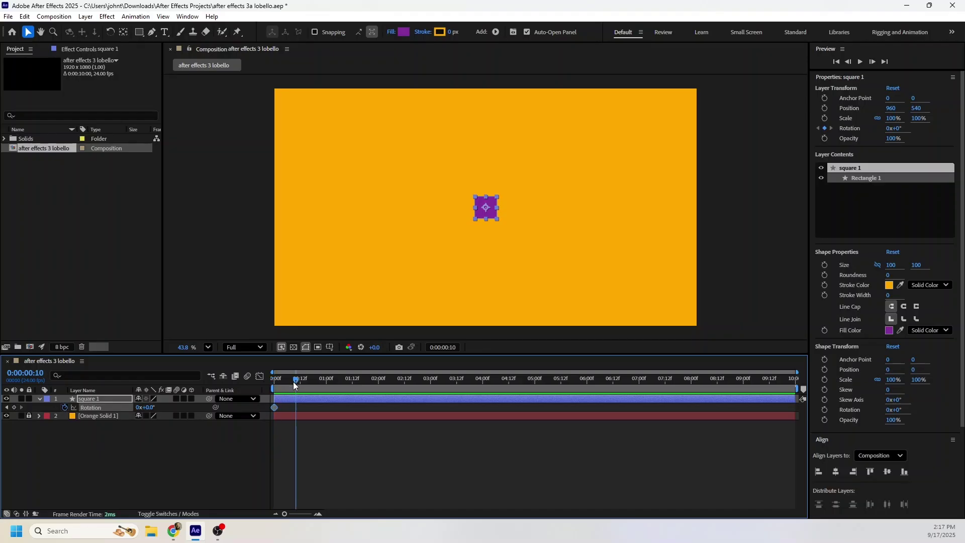
left_click_drag(296, 385, 799, 377)
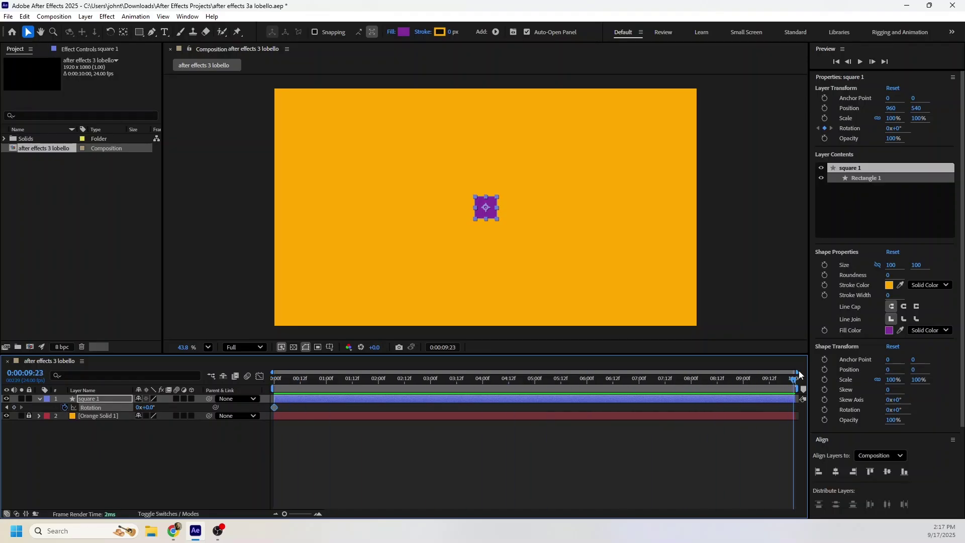
left_click(138, 408)
left_click(206, 451)
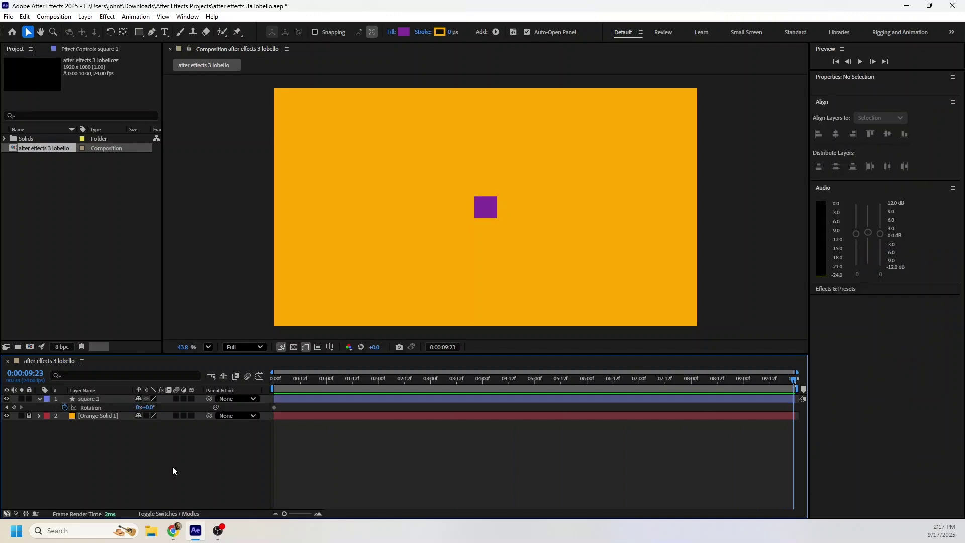
left_click(141, 406)
type("5")
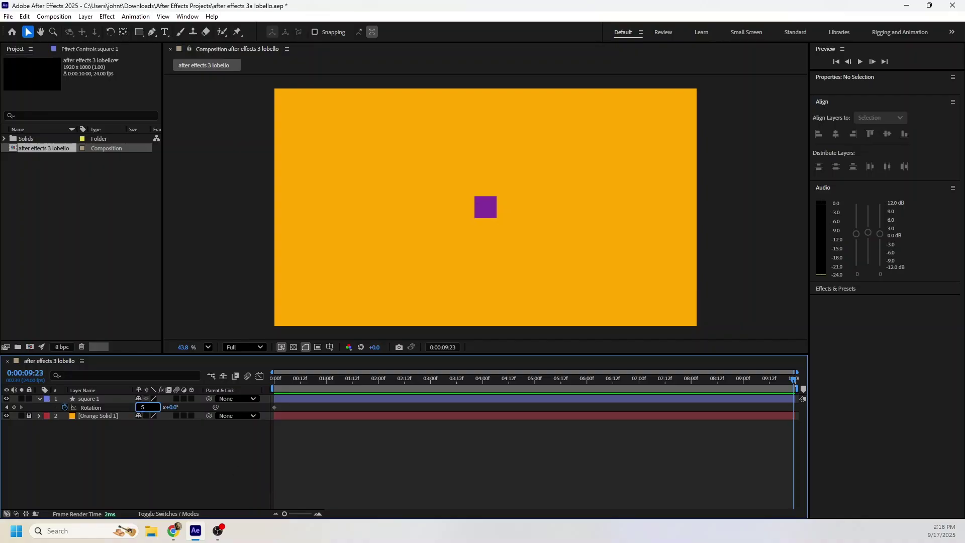
key("Return")
Scrub through and play the square's rotation animation, and return the playhead to the start
left_click_drag(283, 380, 327, 385)
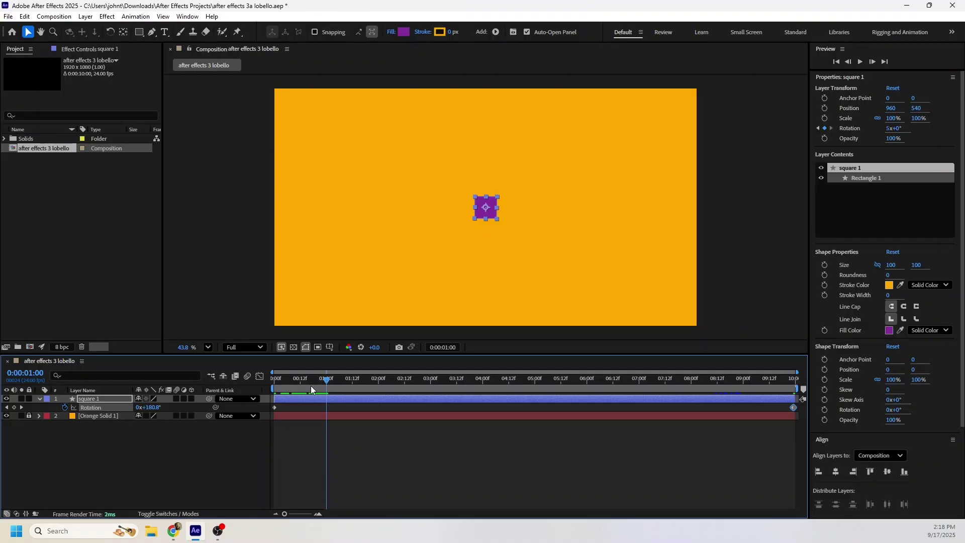
left_click_drag(374, 381, 273, 384)
key("space")
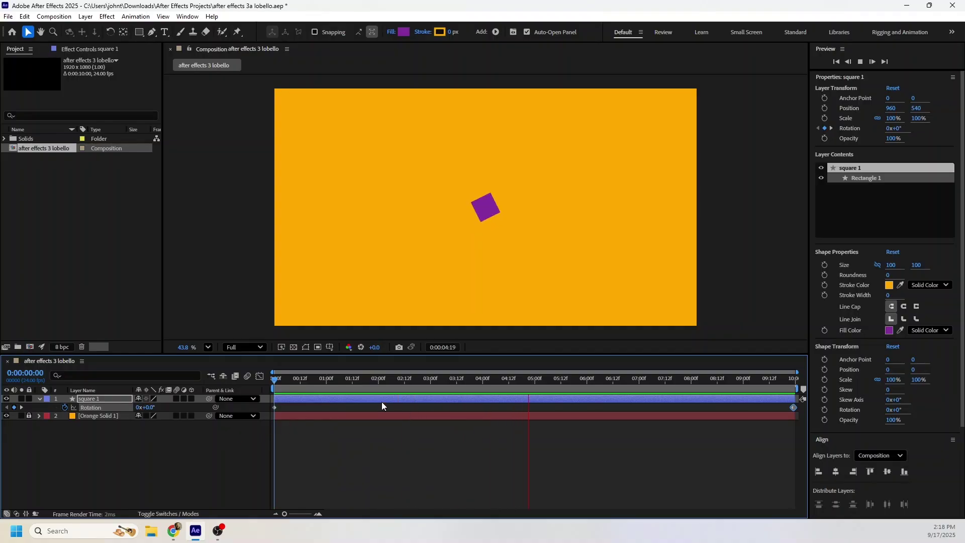
left_click_drag(351, 383, 261, 403)
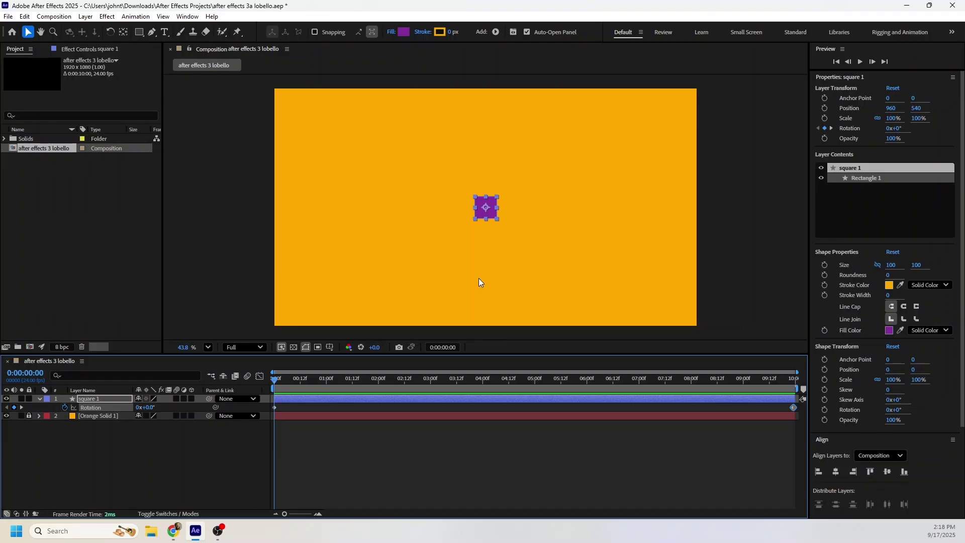
Try moving square 1's anchor point to the composition's upper-left area at about (286, 177), preview the rotation, and undo the move
left_click(124, 34)
left_click_drag(488, 207, 338, 128)
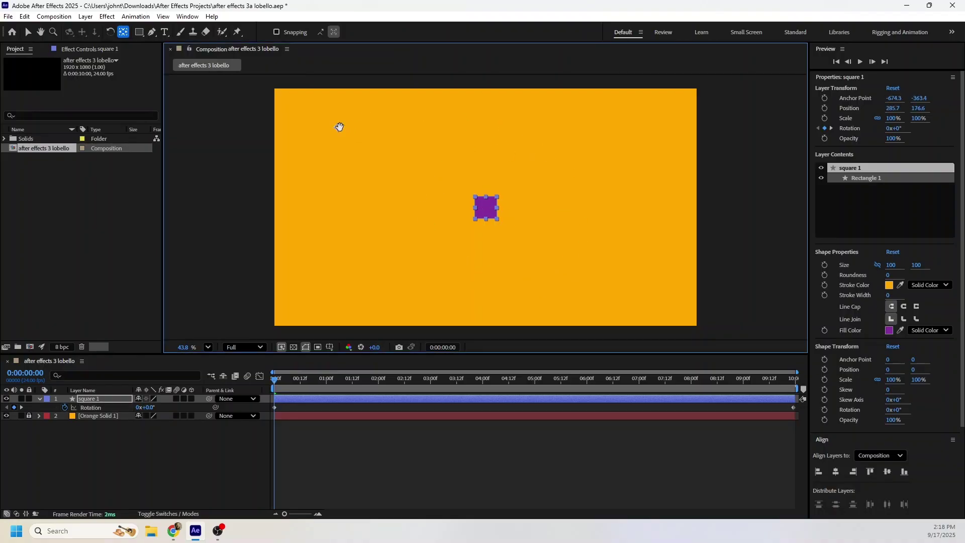
key("space")
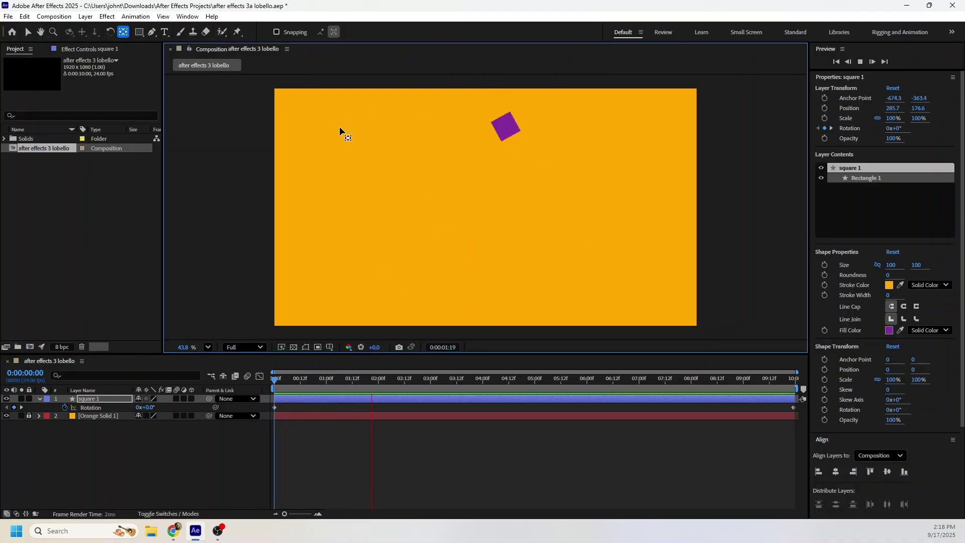
key("space")
key("ctrl+z")
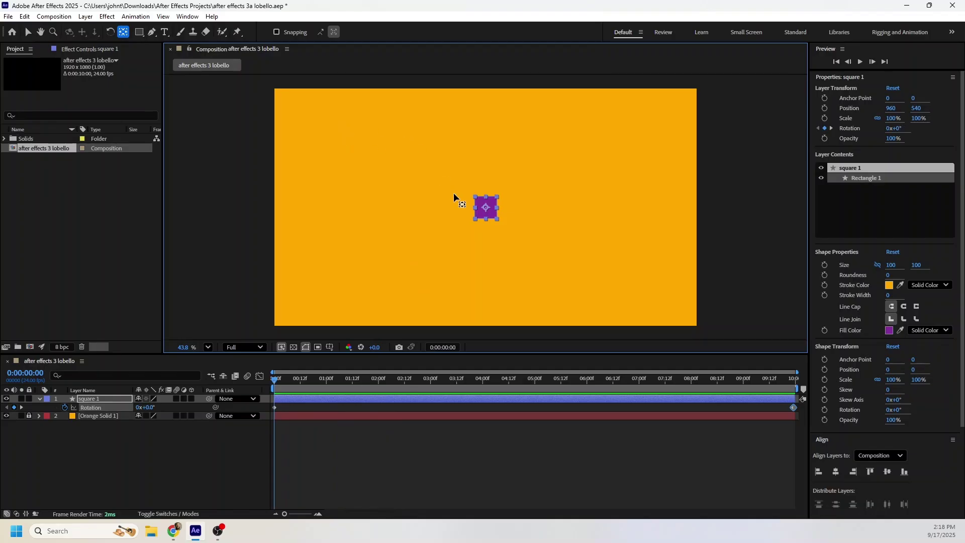
Move square 1's anchor point near the square's lower-right corner, at about (39, 50), and preview the rotation
mouse_move(481, 206)
left_mouse_down()
mouse_move(502, 224)
mouse_move(494, 219)
left_mouse_up()
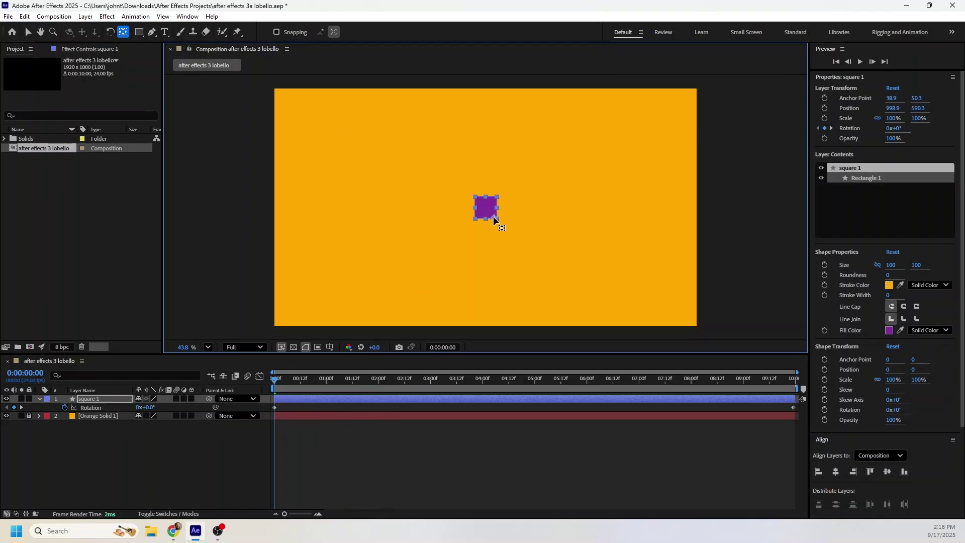
key("space")
key("space")
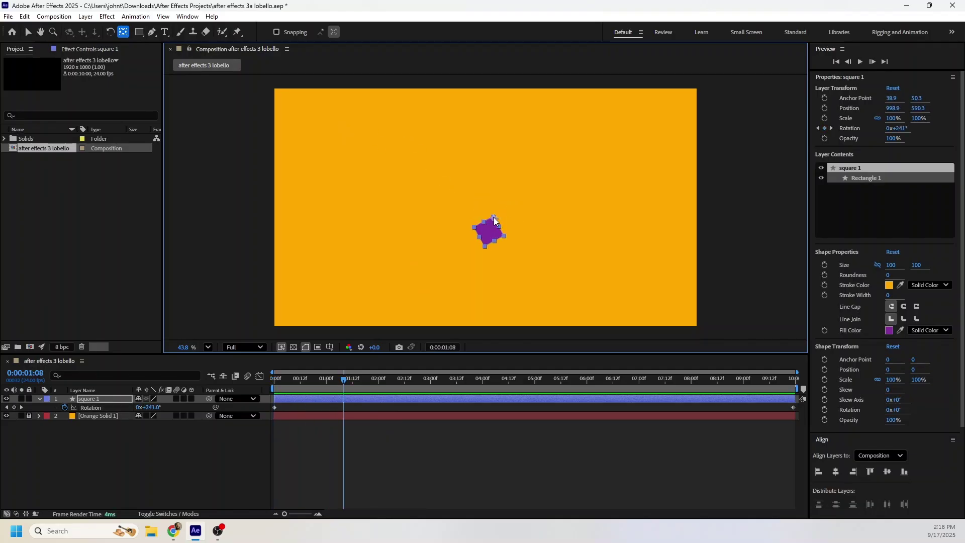
Undo square 1's corner anchor point move and expand the layer's transform properties
key("ctrl+z")
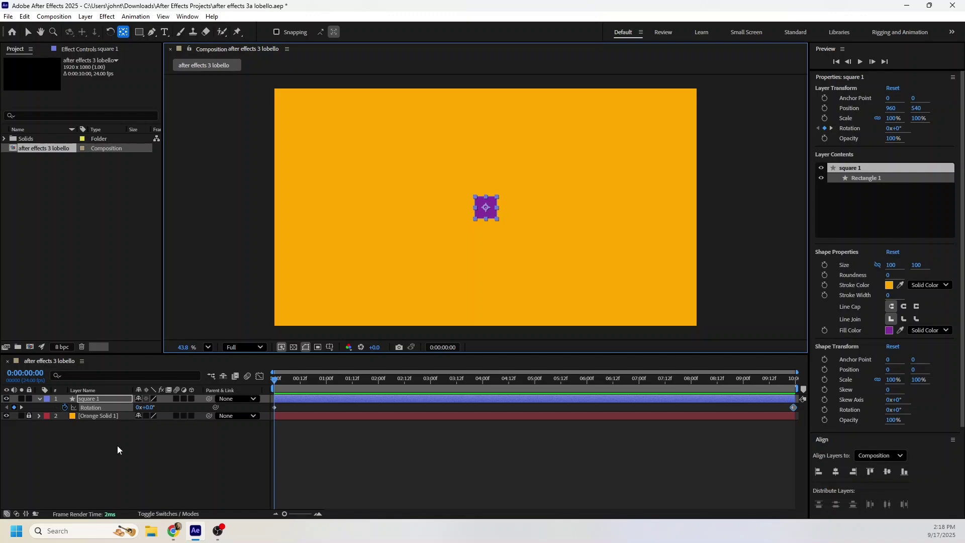
left_click(40, 399)
left_click(40, 398)
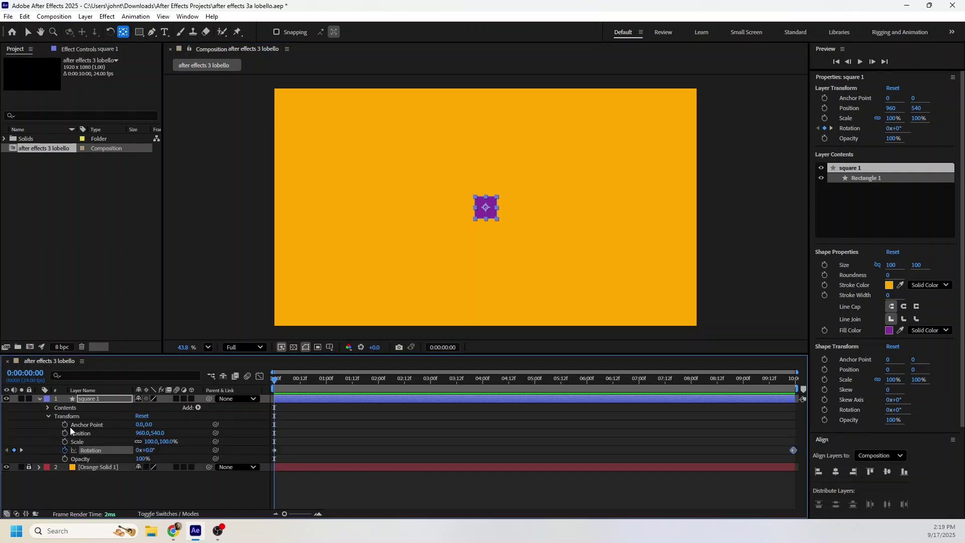
Try offsetting square 1's anchor point to about (63, -107), undo the change, and collapse its transform properties
left_click_drag(139, 426, 101, 425)
key("ctrl+z")
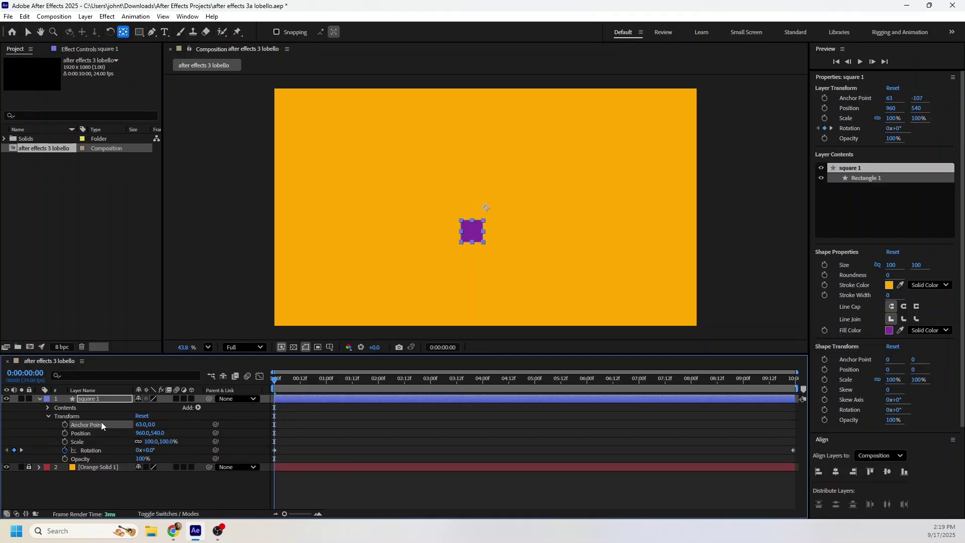
key("ctrl+z")
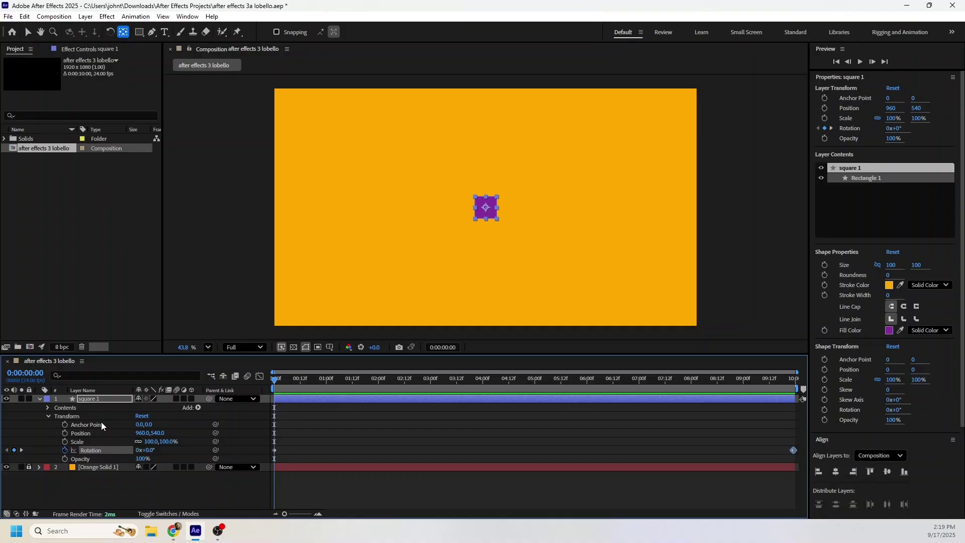
left_click(47, 416)
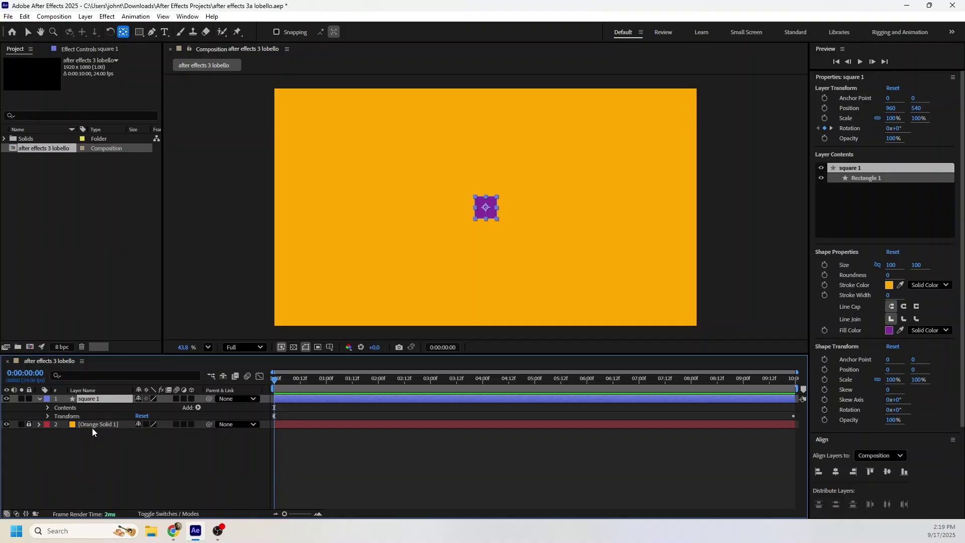
Try duplicating square 1 repeatedly and undo the duplicates
key("ctrl+d")
key("ctrl+d")
key("ctrl+d")
key("ctrl+d")
key("ctrl+d")
key("ctrl+d")
key("ctrl+d")
key("ctrl+d")
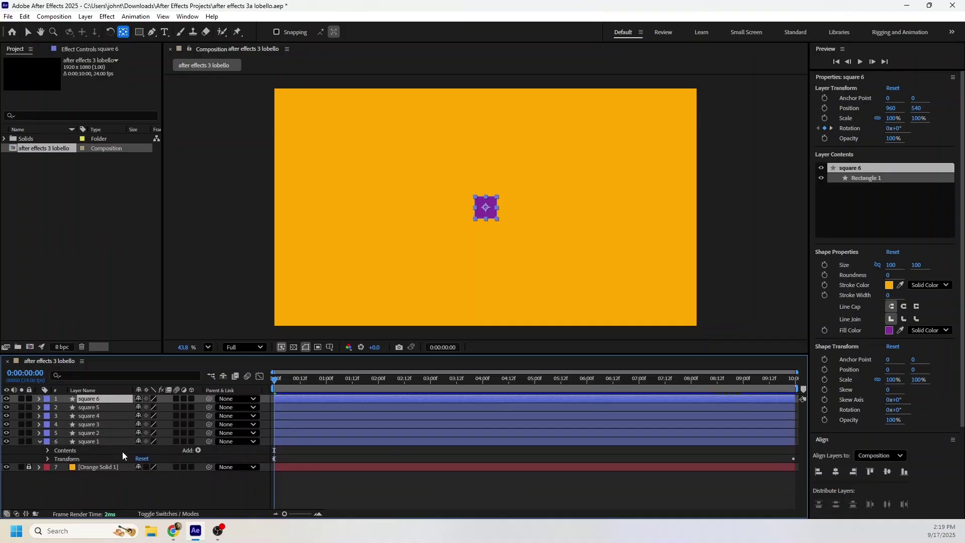
key("ctrl+d")
key("ctrl+z")
key("ctrl+z")
key("ctrl+z")
key("ctrl+z")
key("ctrl+z")
key("ctrl+z")
key("ctrl+z")
key("ctrl+z")
key("ctrl+z")
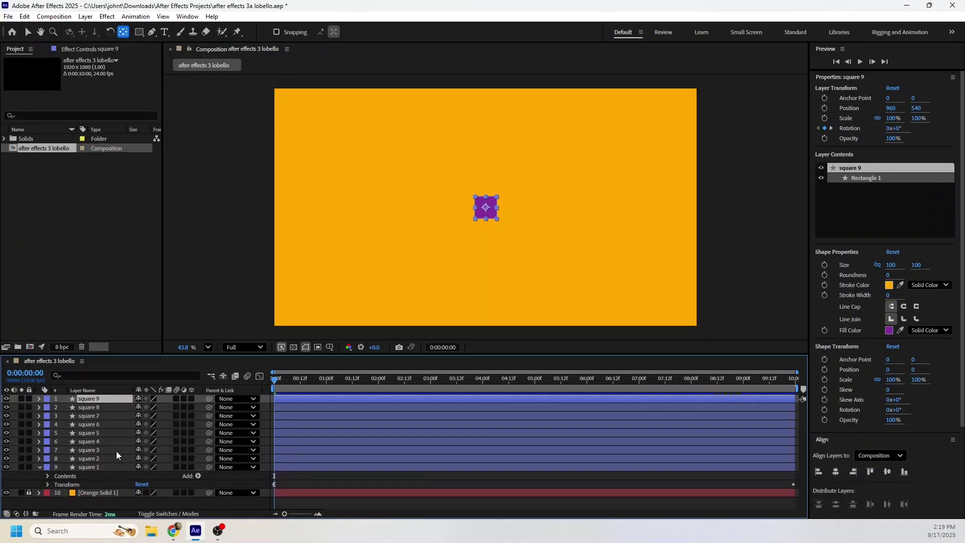
Duplicate the square 1 layer eight times with the playhead at the first frame
key("End")
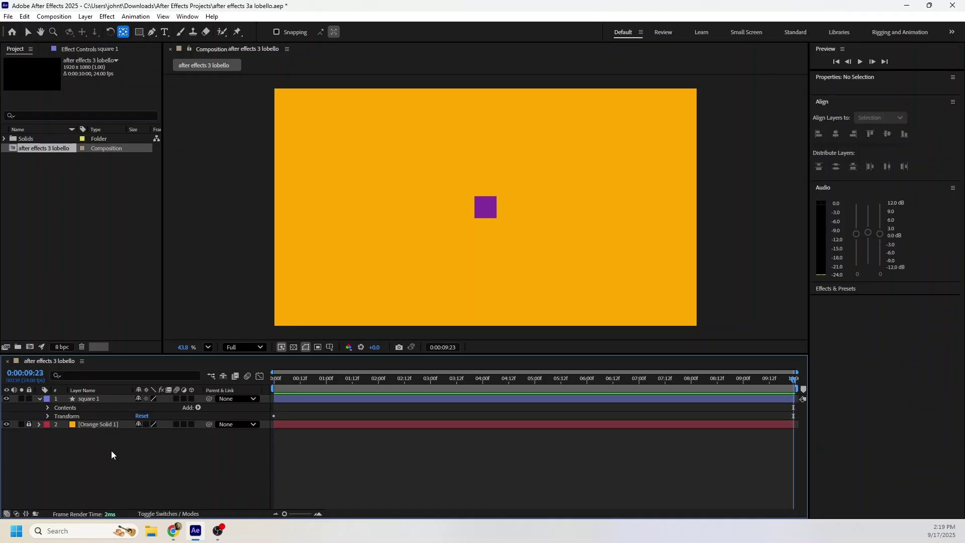
left_click(79, 398)
key("Home")
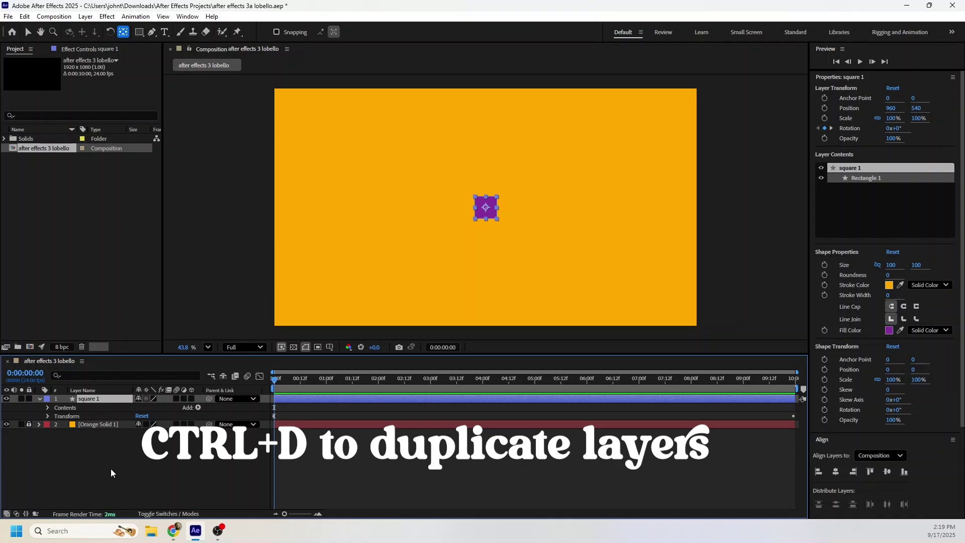
key("ctrl+d")
key("ctrl+d")
key("ctrl+d")
key("ctrl+d")
key("ctrl+d")
key("ctrl+d")
key("ctrl+d")
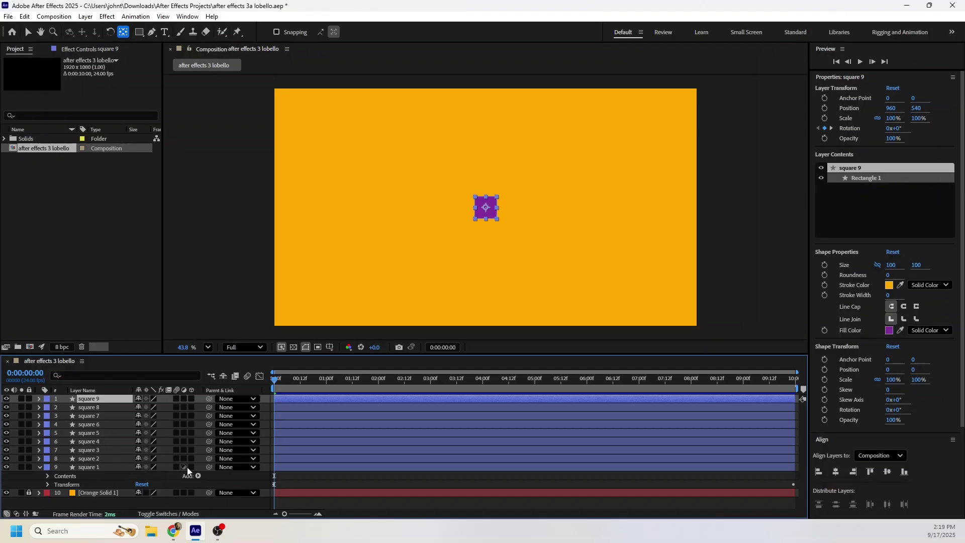
Add anchor point keyframes to squares 2 through 9 at the first frame
left_click(104, 457, "shift")
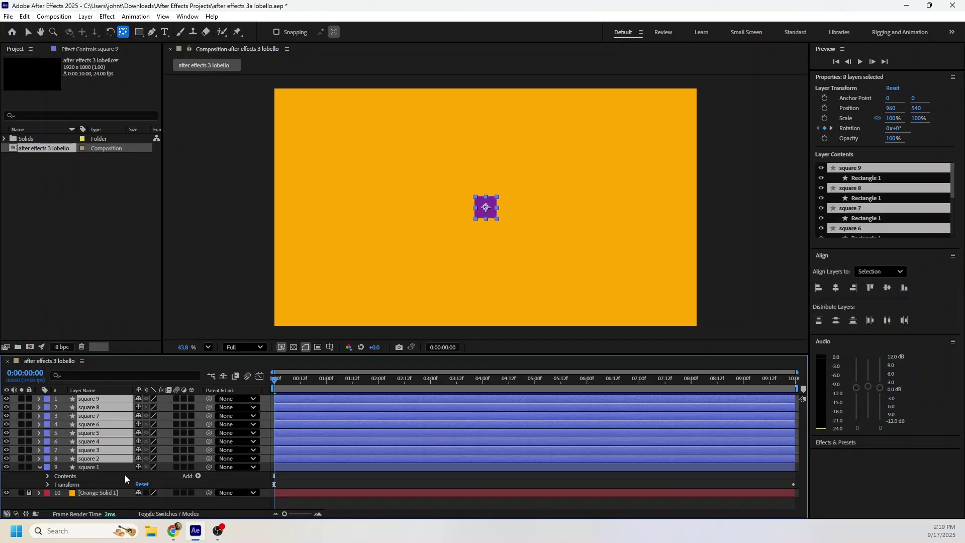
key("alt+shift+a")
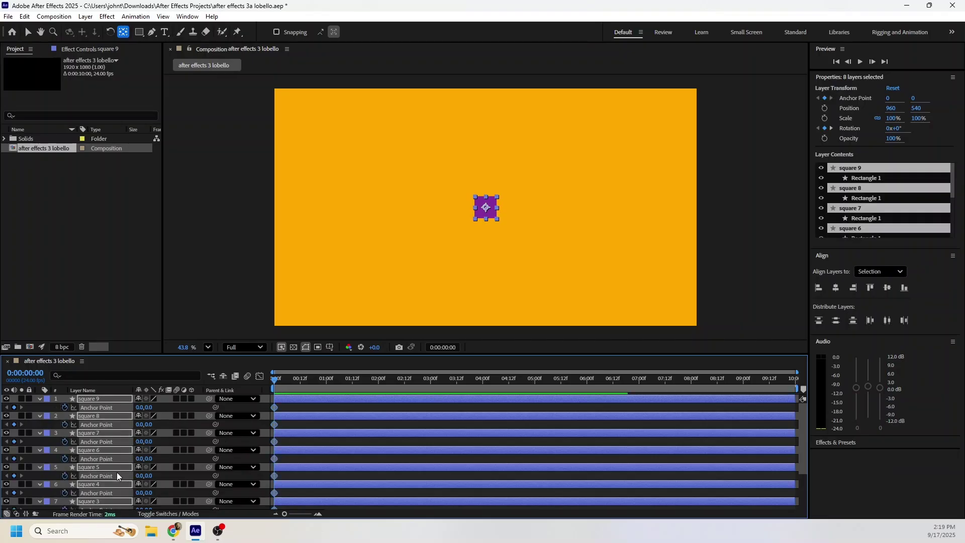
Enlarge the timeline area and add anchor point keyframes to squares 2 through 9 at 0:00:01:00
left_click(327, 384)
left_click(14, 407)
left_click(19, 409)
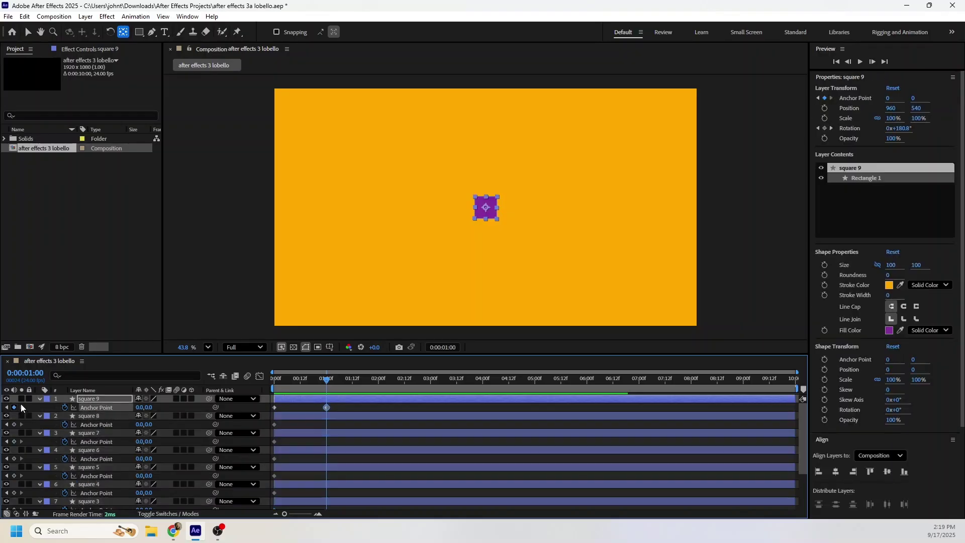
left_click(14, 407)
left_click(91, 398)
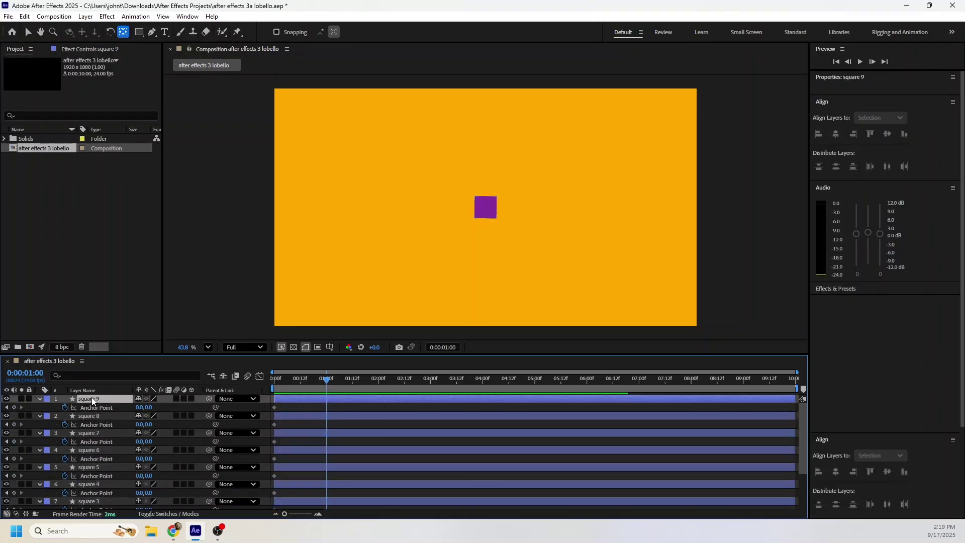
left_click_drag(123, 354, 123, 305)
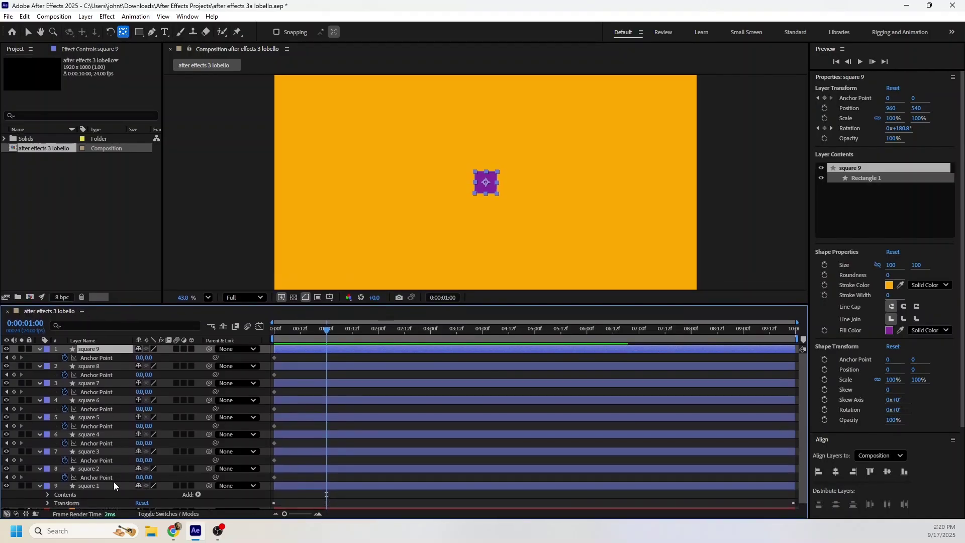
left_click(104, 468, "shift")
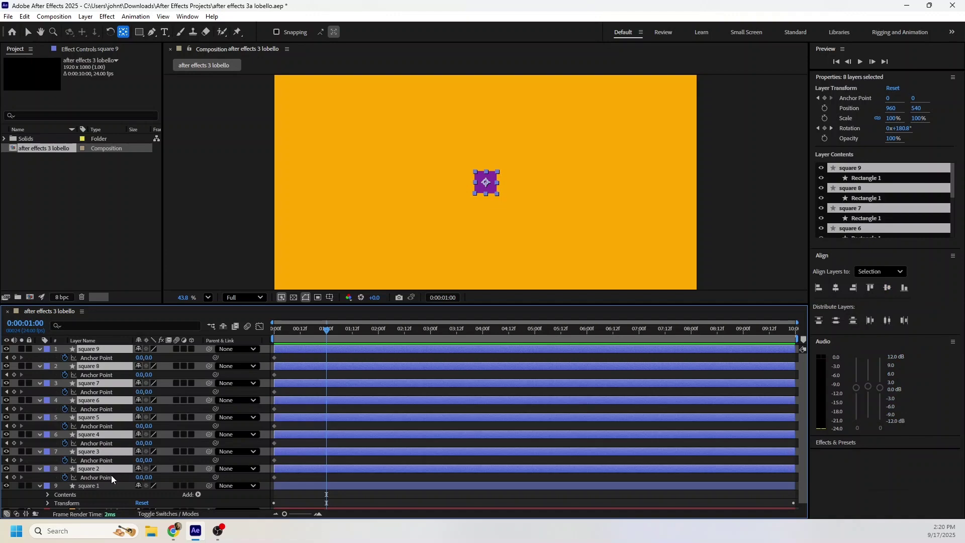
left_click(14, 357)
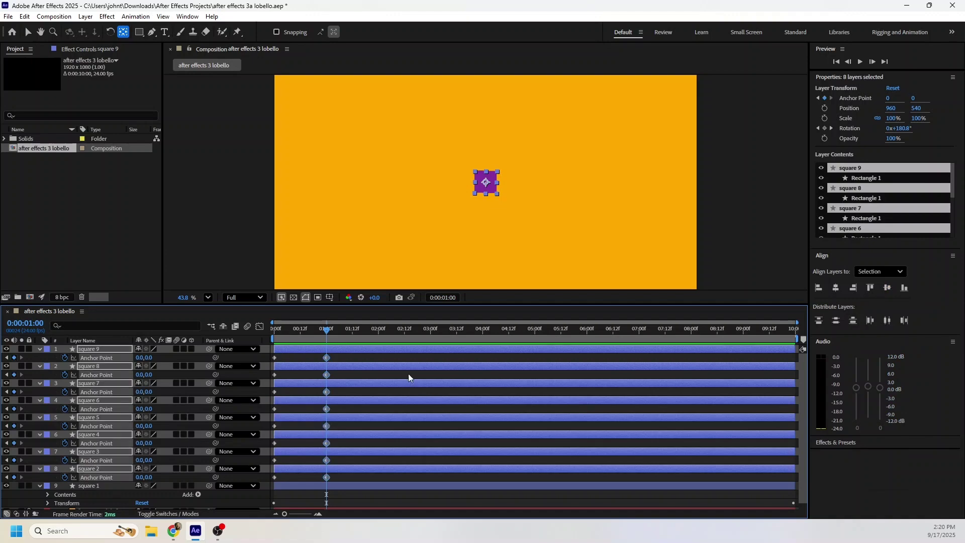
At 0:00:01:12, set square 9's anchor point to (250, 250)
left_click(352, 336)
left_click(172, 358)
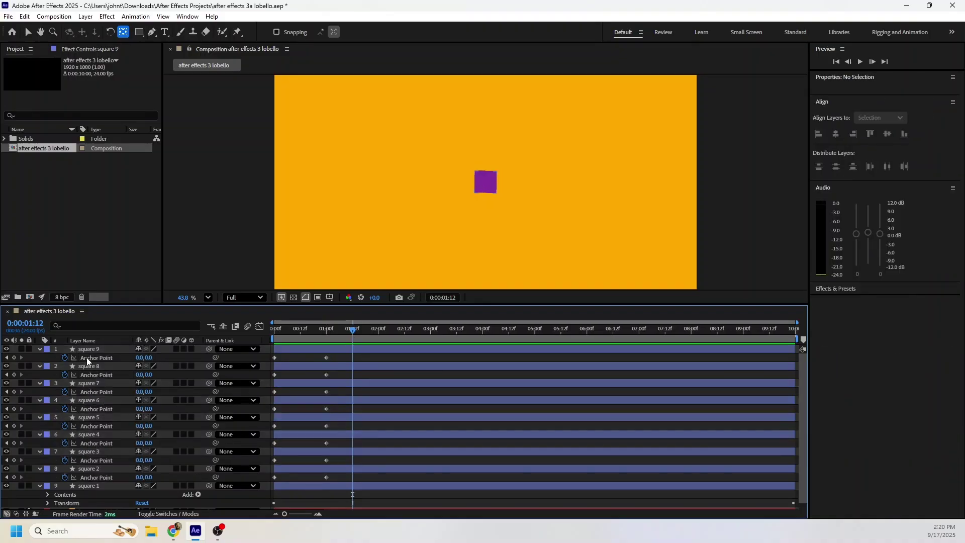
left_click(107, 358)
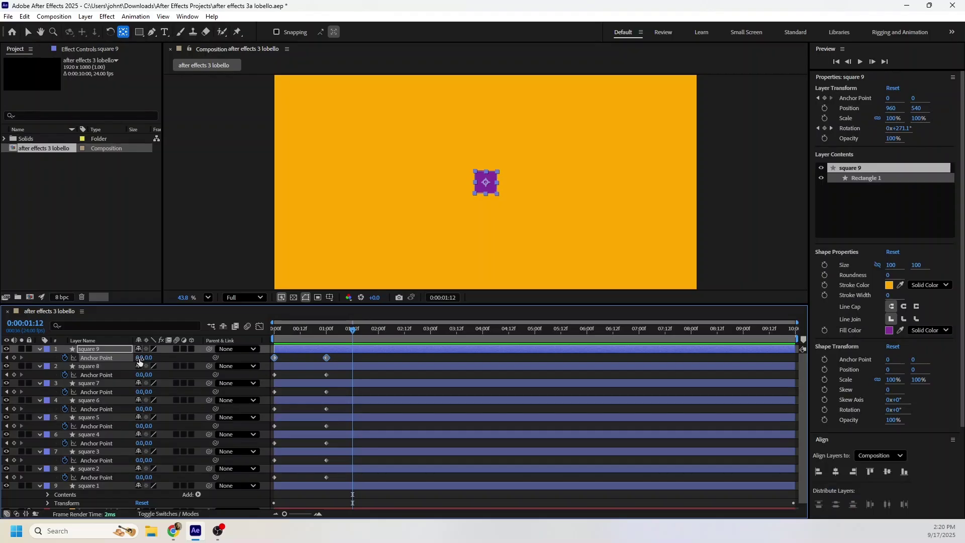
mouse_move(139, 361)
left_mouse_down()
mouse_move(84, 363)
mouse_move(79, 353)
mouse_move(129, 349)
left_mouse_up()
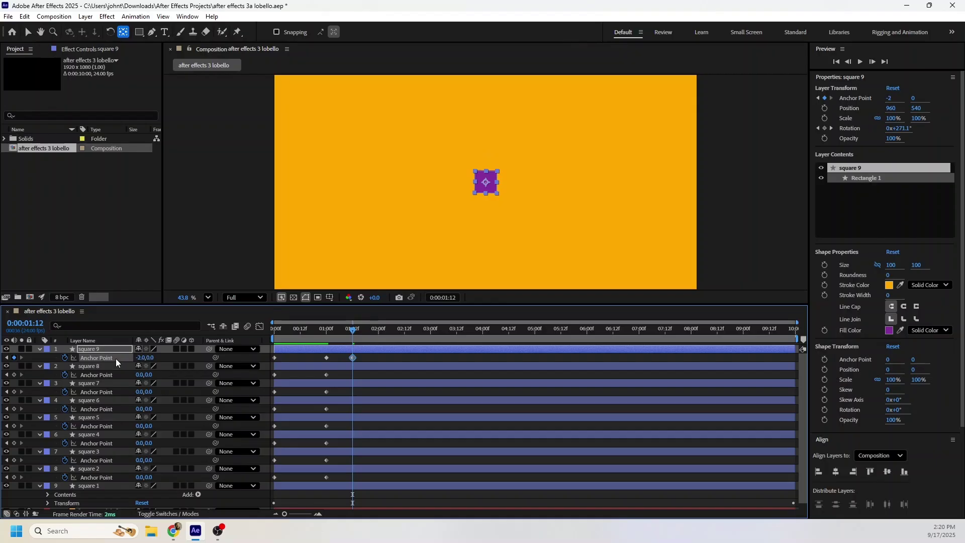
left_click(140, 357)
type("250")
key("Return")
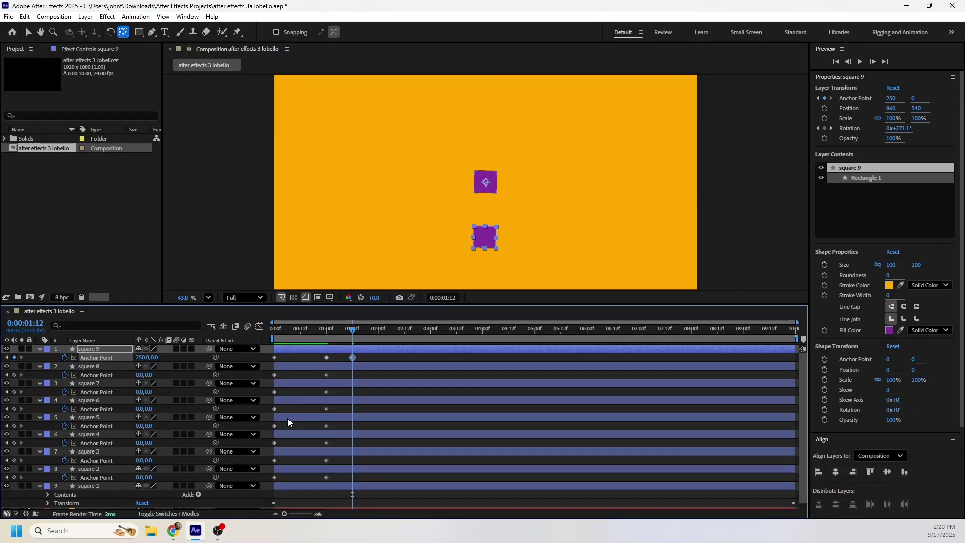
left_click(153, 357)
type("250")
key("Return")
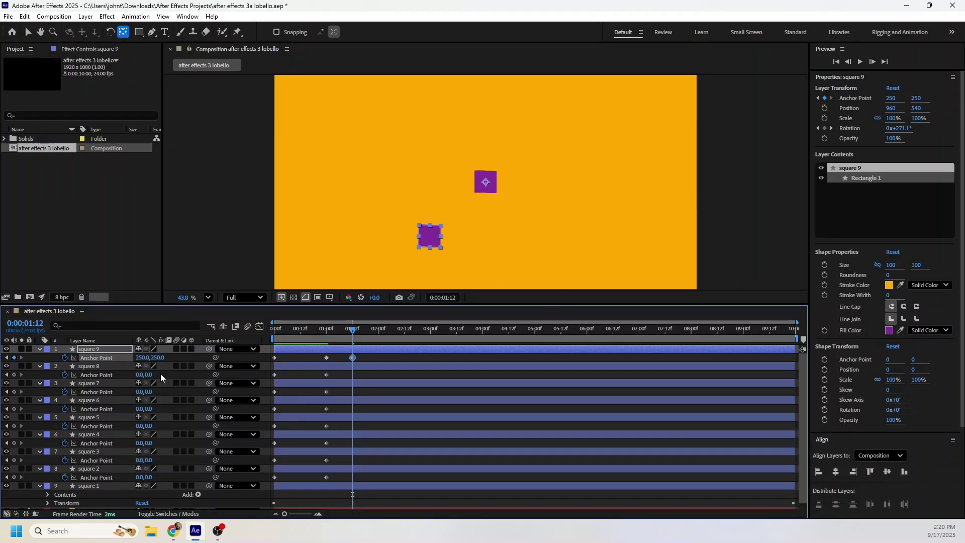
Set square 8's anchor point to (250, 0) at 0:00:01:12
left_click(143, 375)
type("250")
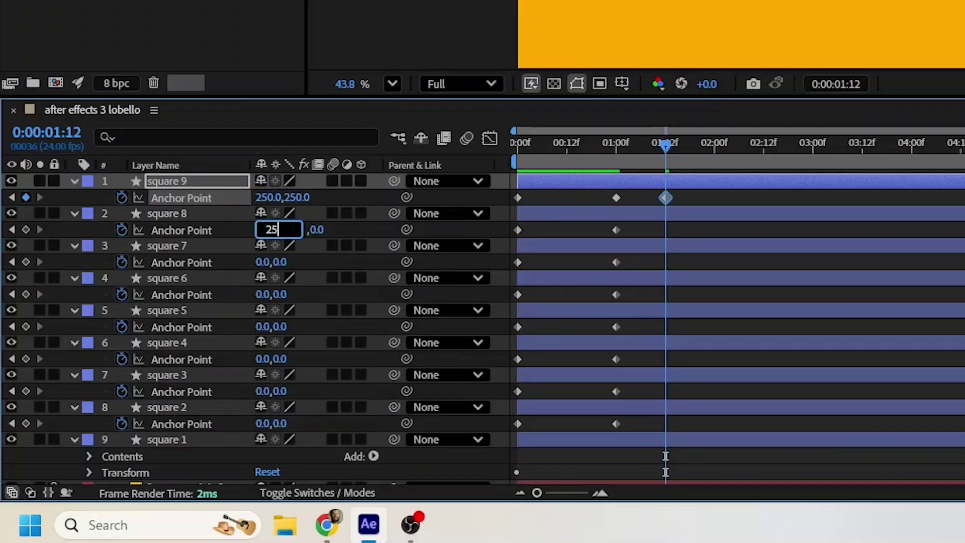
key("Return")
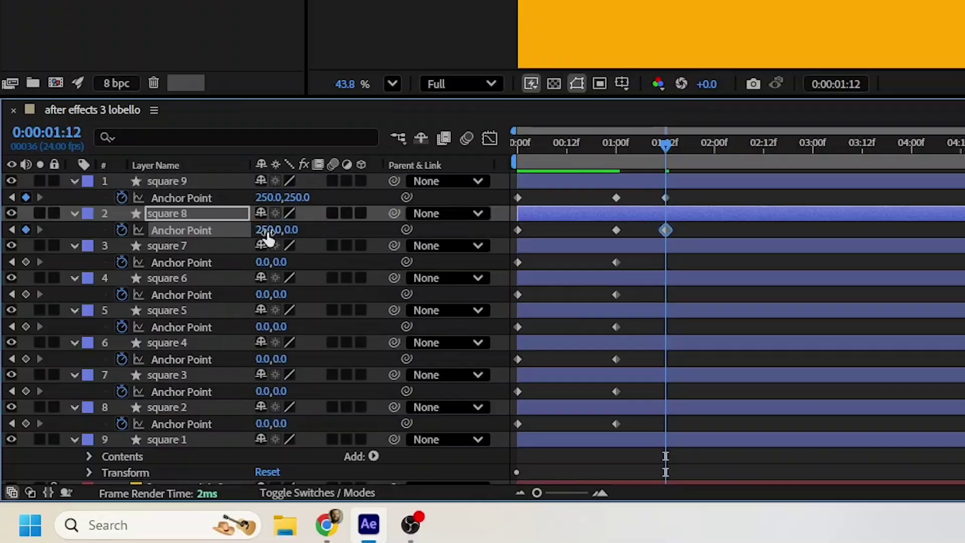
Set square 7's anchor point to (0, 250) at 0:00:01:12 and scrub through the movement
left_click(263, 262)
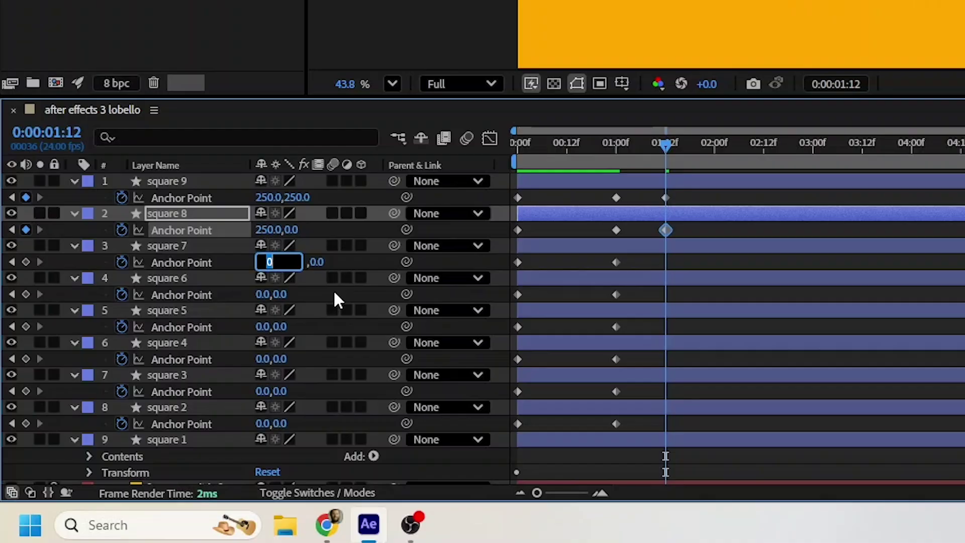
type("-250")
key("Return")
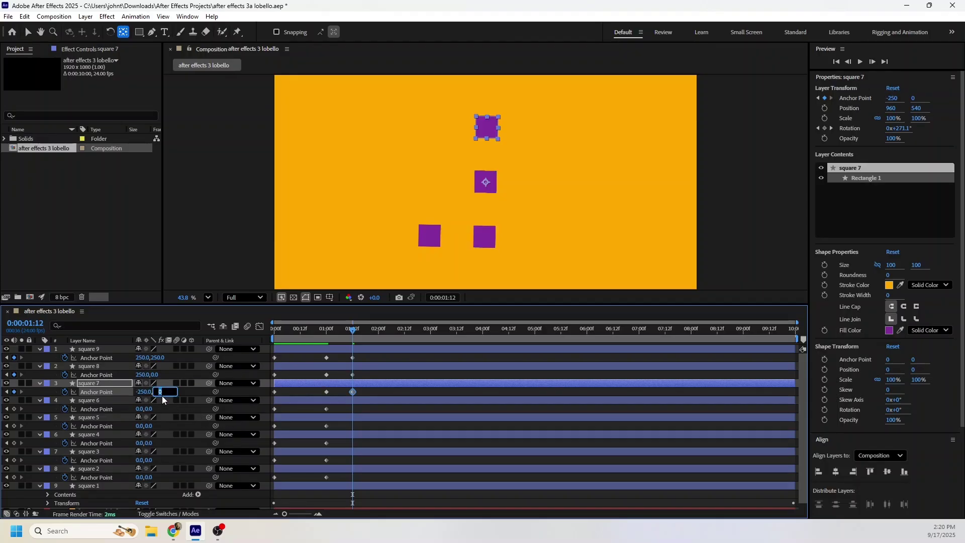
type("250")
key("Return")
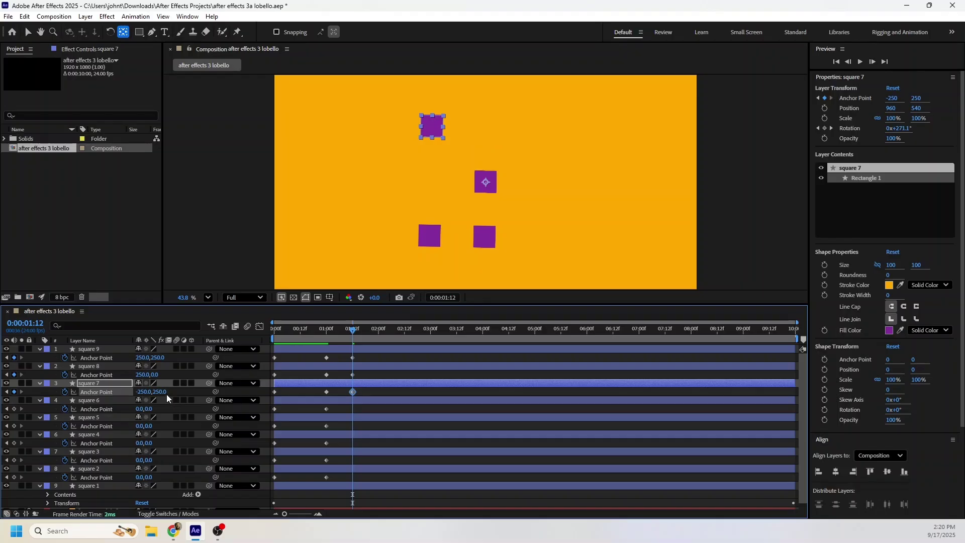
left_click(144, 392)
key("Return")
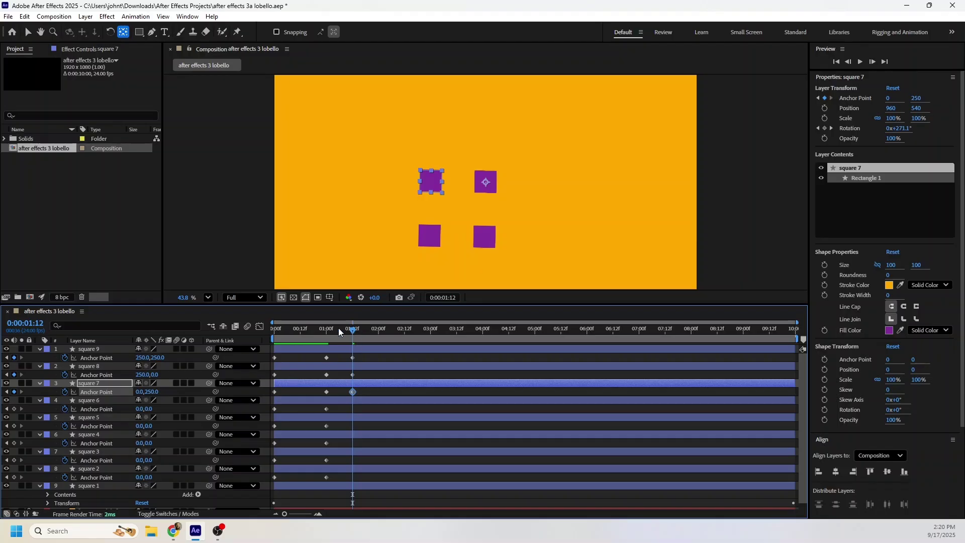
mouse_move(339, 327)
left_mouse_down()
mouse_move(324, 329)
mouse_move(350, 335)
mouse_move(318, 339)
mouse_move(353, 336)
left_mouse_up()
Set square 6's anchor point to (-250, -250) at 0:00:01:12
left_click(143, 408)
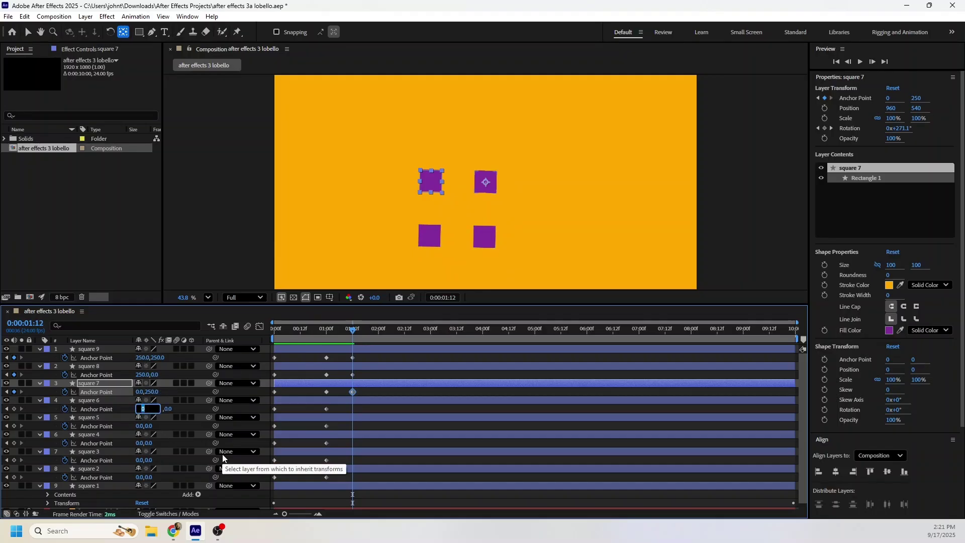
type("-250")
key("Return")
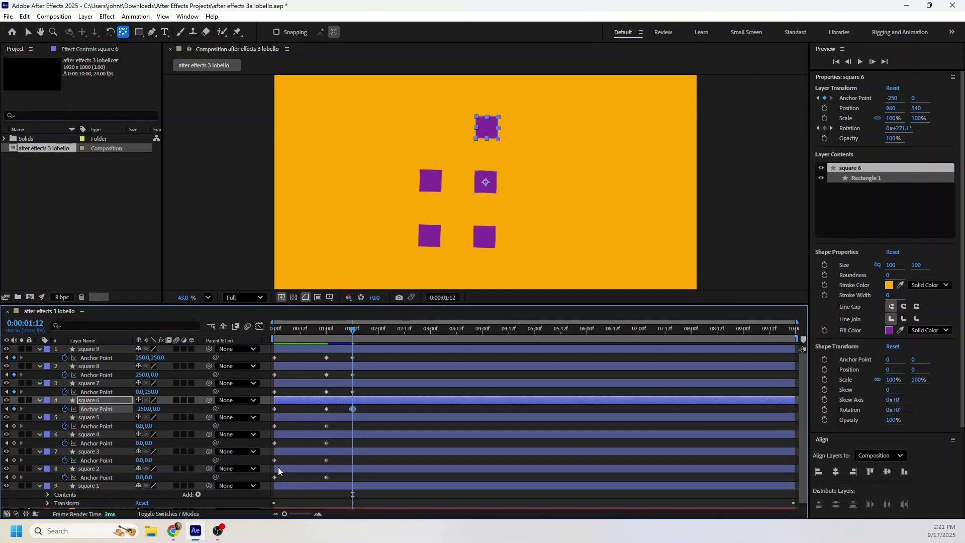
left_click(156, 409)
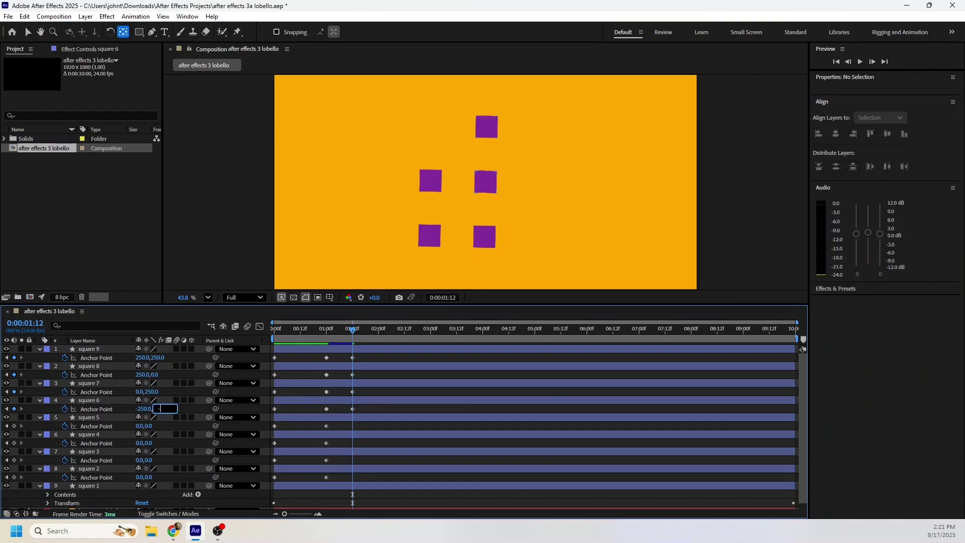
type("-250")
key("Return")
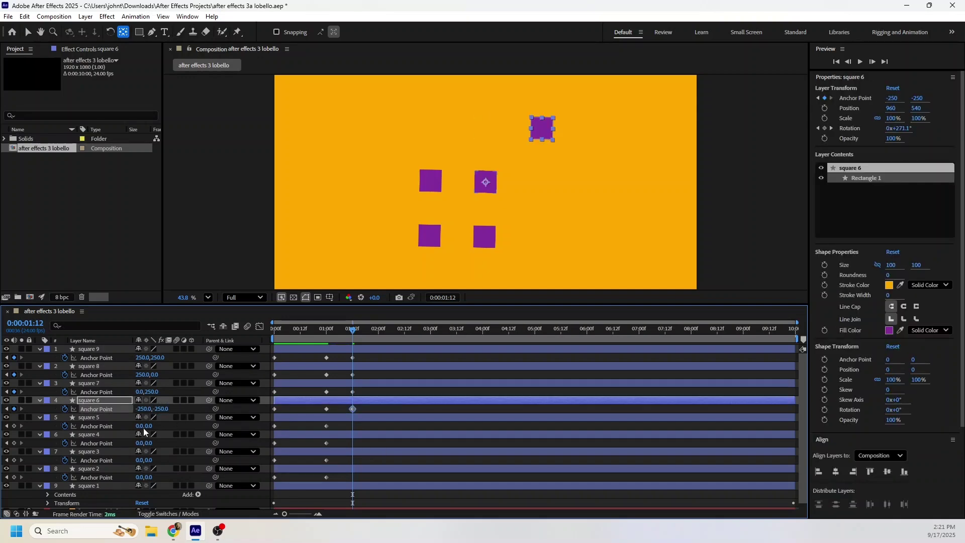
At 0:00:01:12, set square 5's anchor point to (-250, 0) and square 4's to (0, -250)
type("250")
type("-")
left_click(167, 441)
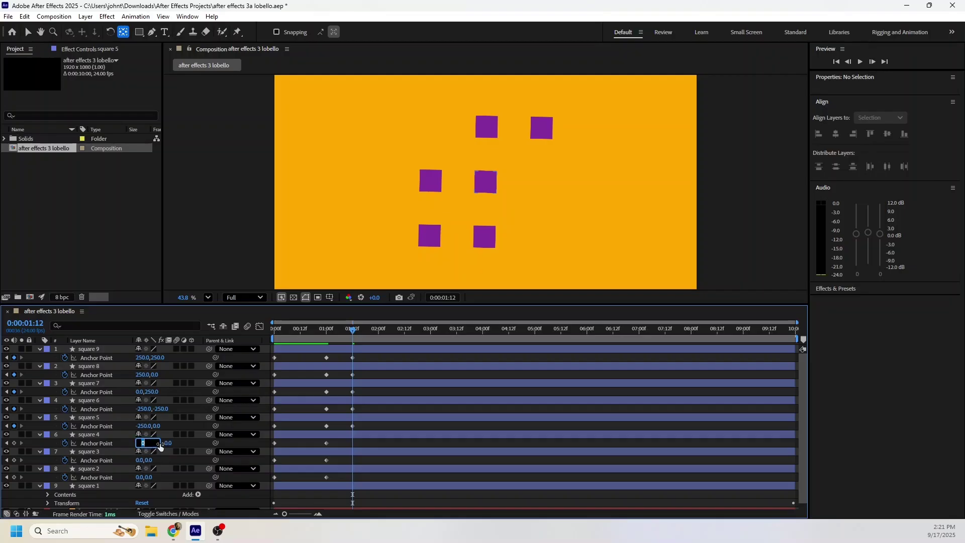
left_click(155, 443)
type("-250")
left_click(170, 444)
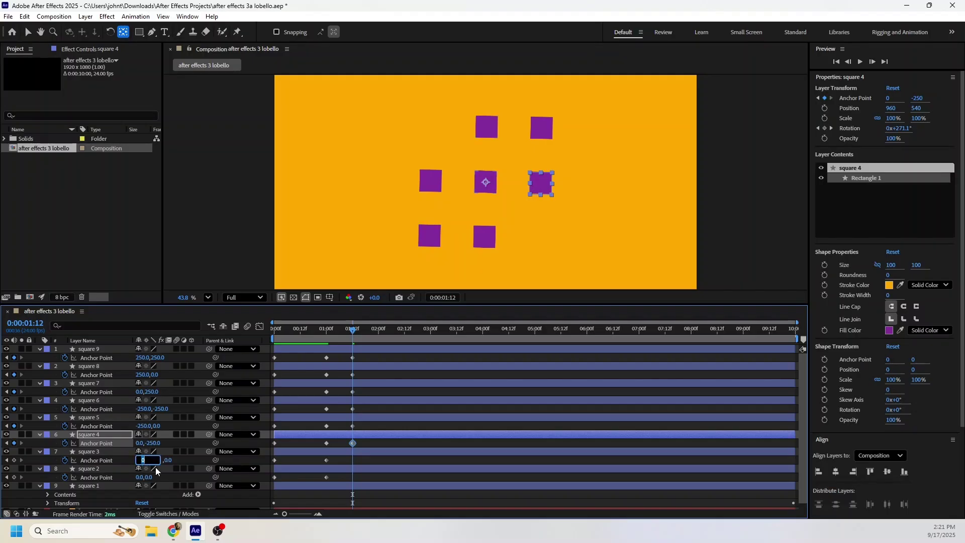
Set square 3's anchor point to (-250, 250) at 0:00:01:12
type("-250")
left_click(168, 462)
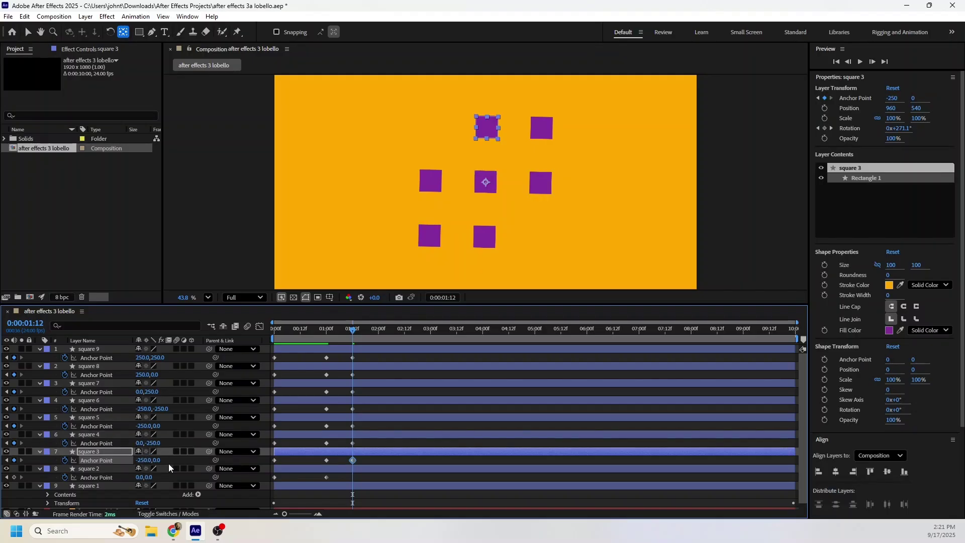
left_click_drag(156, 460, 228, 461)
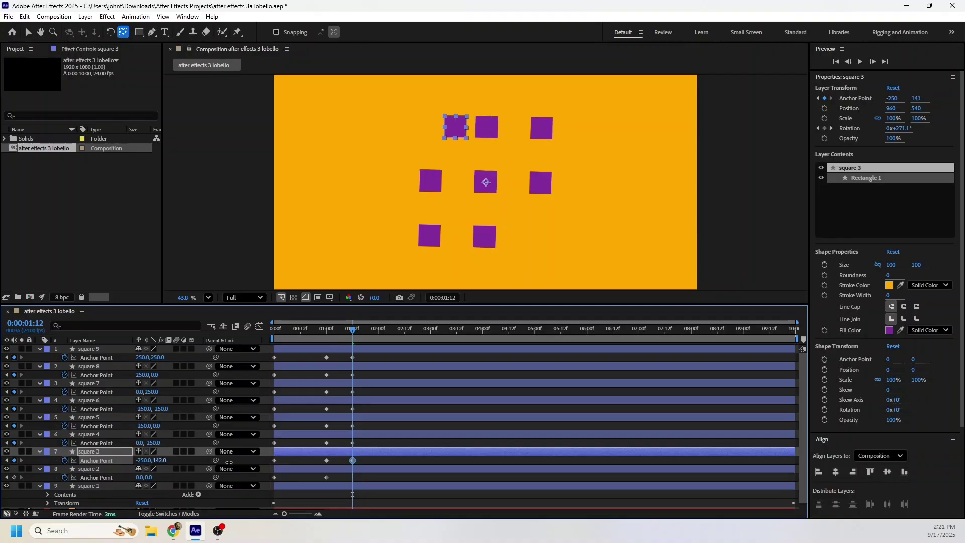
left_click(159, 460)
type("250")
key("Return")
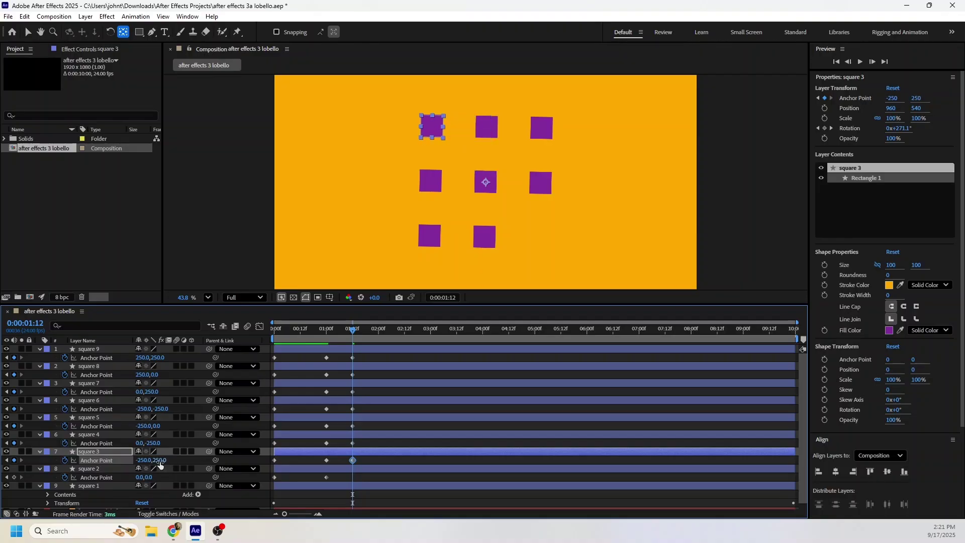
Set square 2's anchor point to (250, -250) at 0:00:01:12
left_click(140, 477)
key("Return")
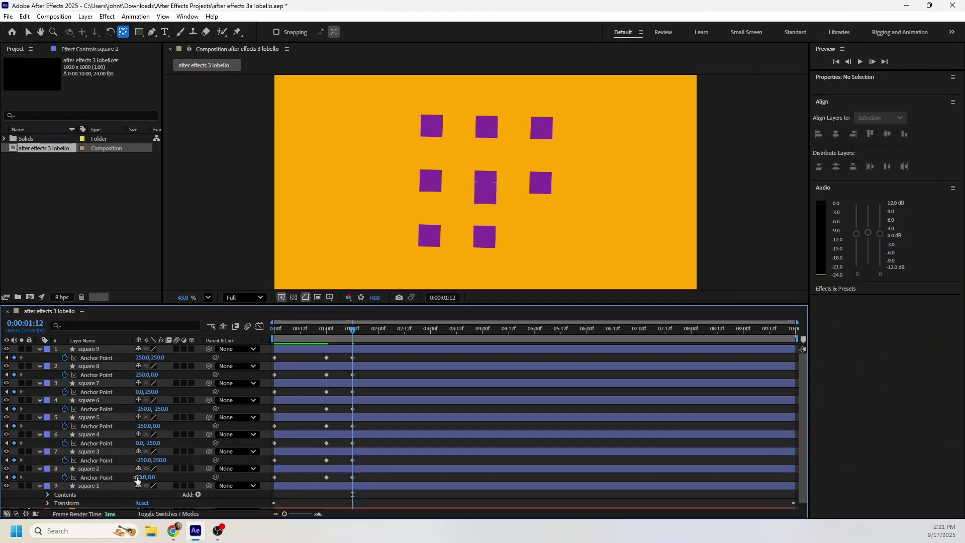
left_click(139, 477)
type("250")
key("Return")
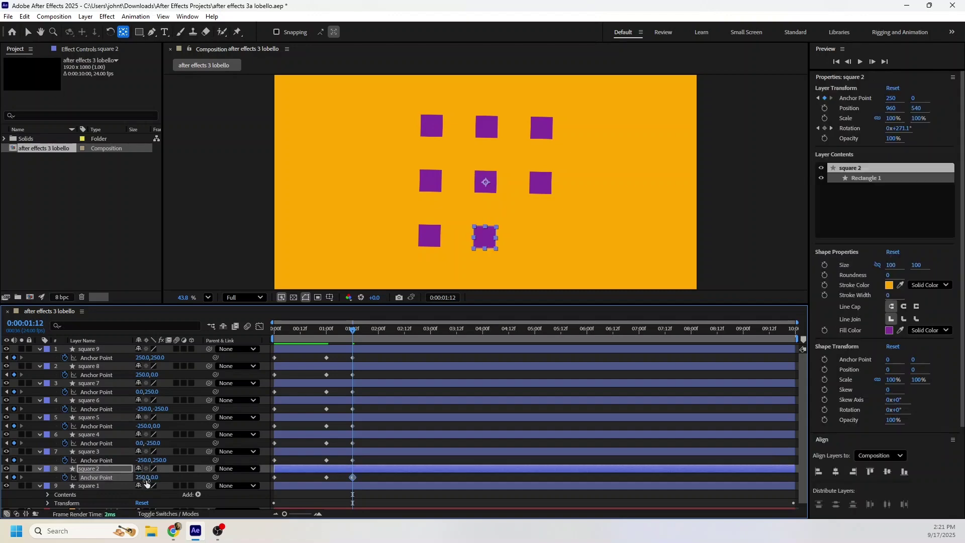
left_click(153, 478)
type("-250")
key("Return")
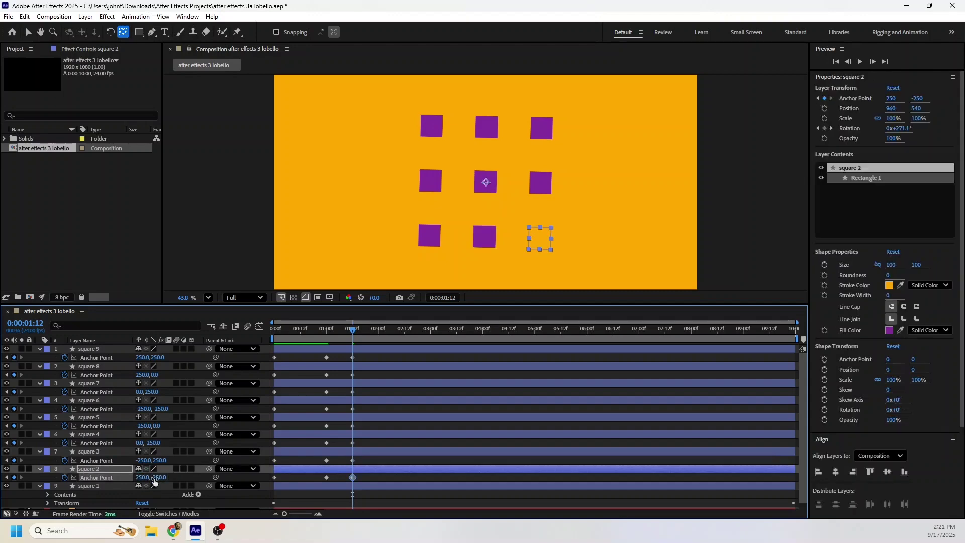
Play the animation from the start to review how the squares spread into the grid
key("Home")
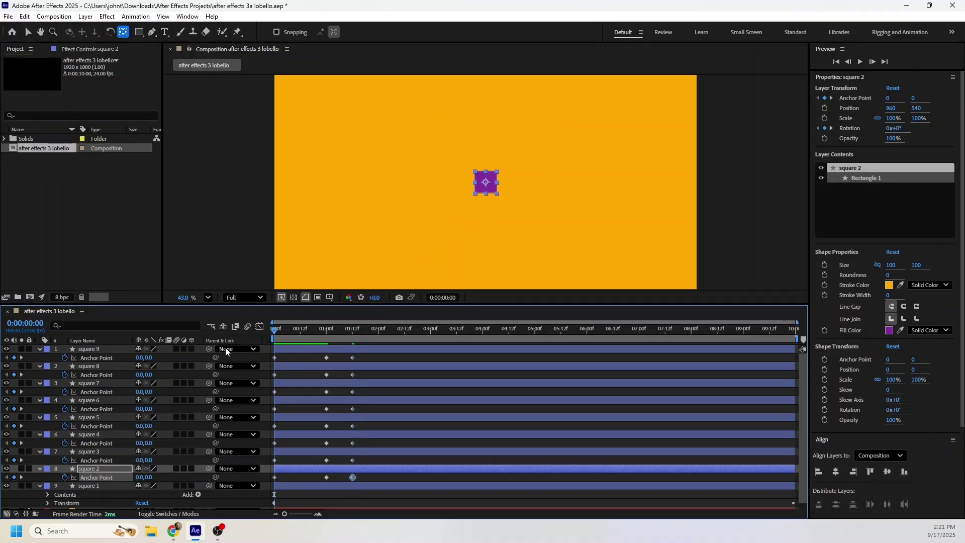
key("space")
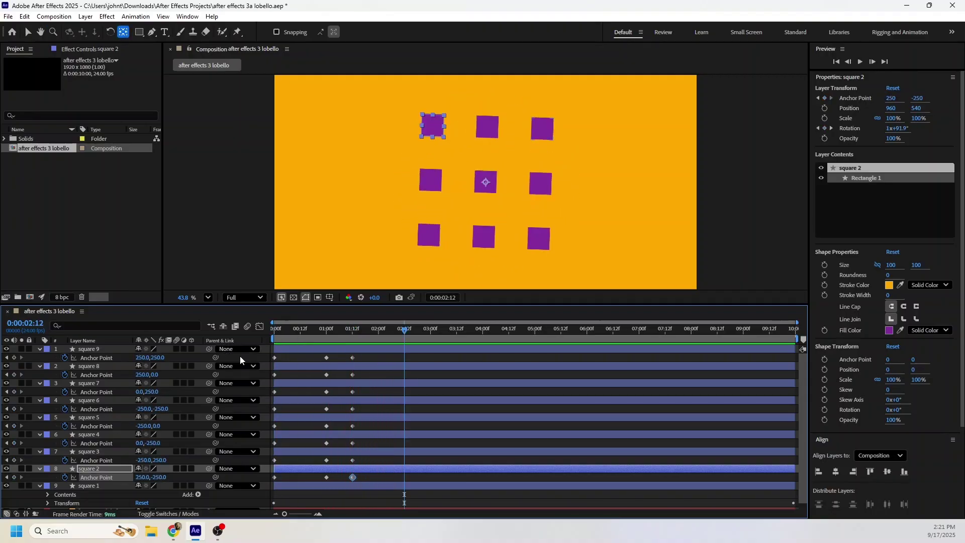
left_click(325, 338)
left_click_drag(326, 339, 229, 338)
key("space")
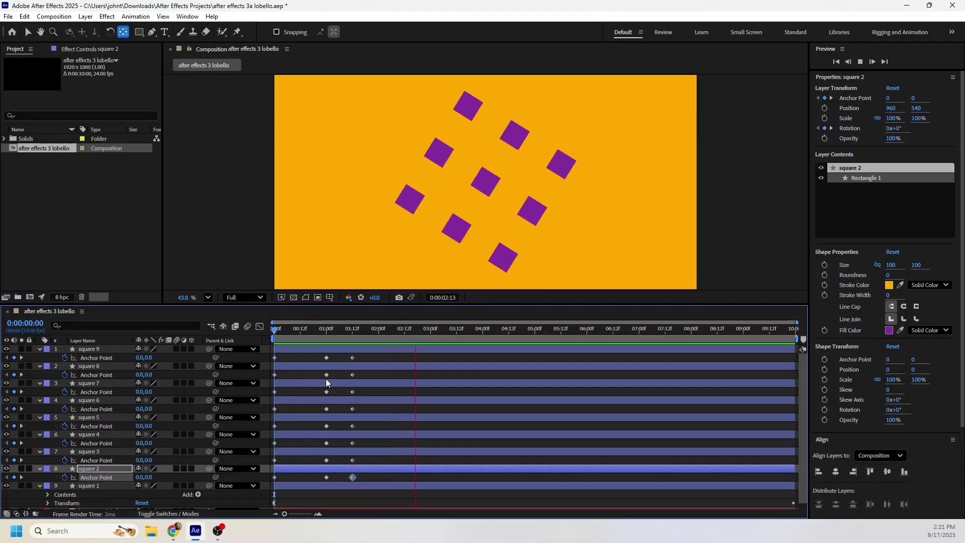
key("space")
Add anchor point keyframes that hold the grid positions of squares 9 through 2 at 0:00:02:12
left_click_drag(347, 337, 407, 332)
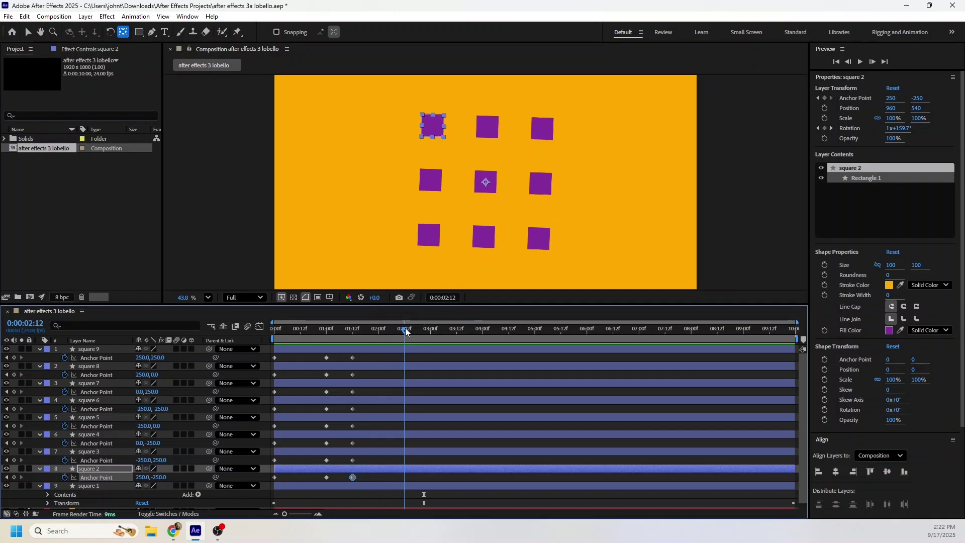
left_click(14, 357)
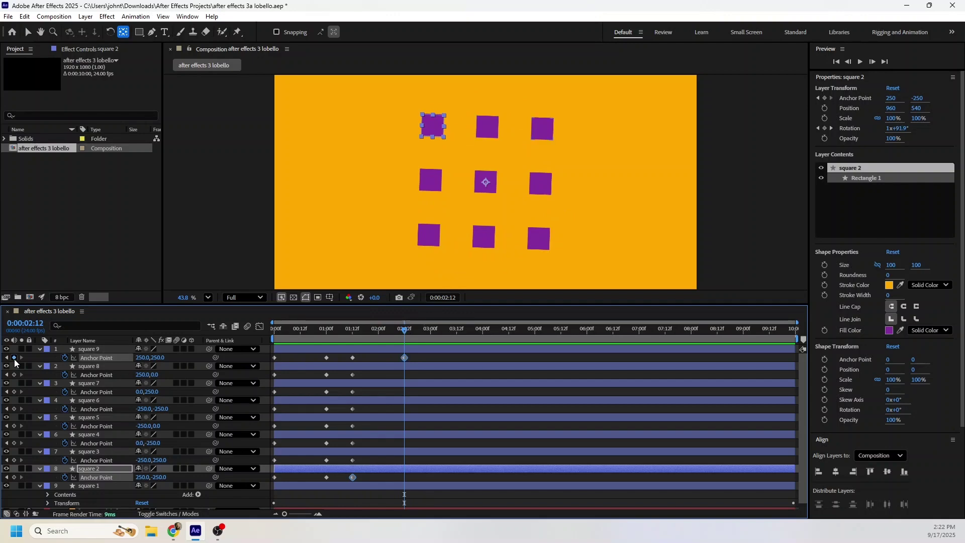
left_click(14, 374)
left_click(14, 391)
left_click(13, 408)
left_click(14, 426)
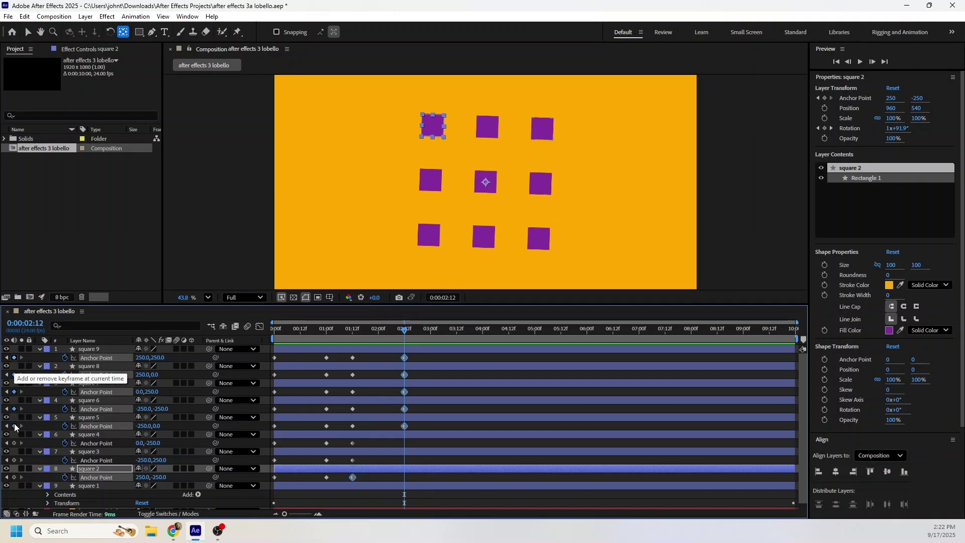
left_click(13, 442)
left_click(13, 459)
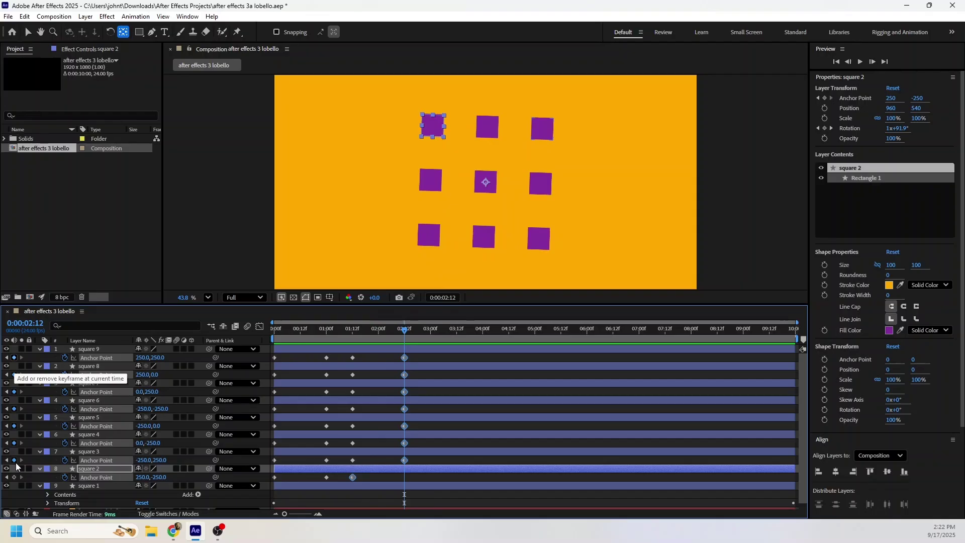
left_click(13, 477)
Copy the 0:00:01:00 anchor point keyframes of squares 2 through 9 and paste them at 0:00:03:00
left_click(96, 348, "shift")
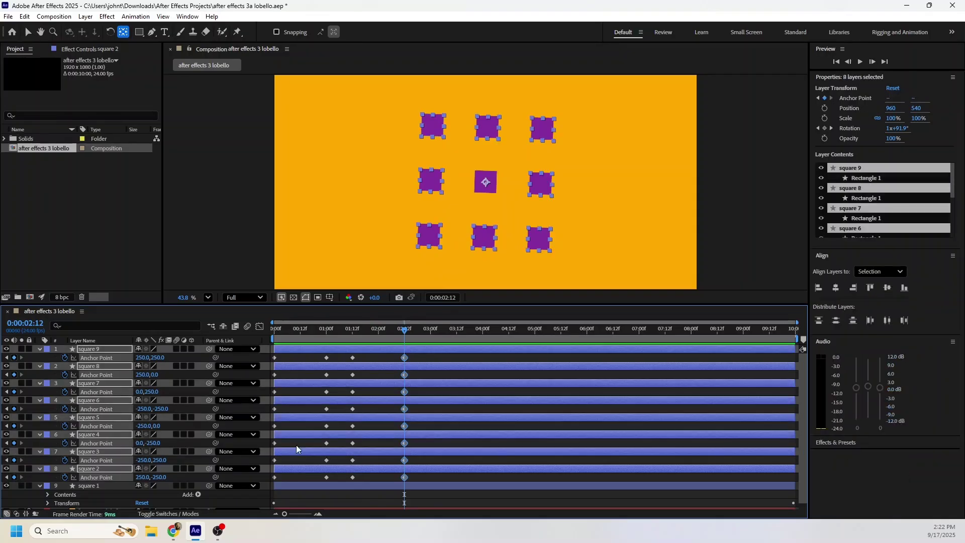
left_click(430, 333)
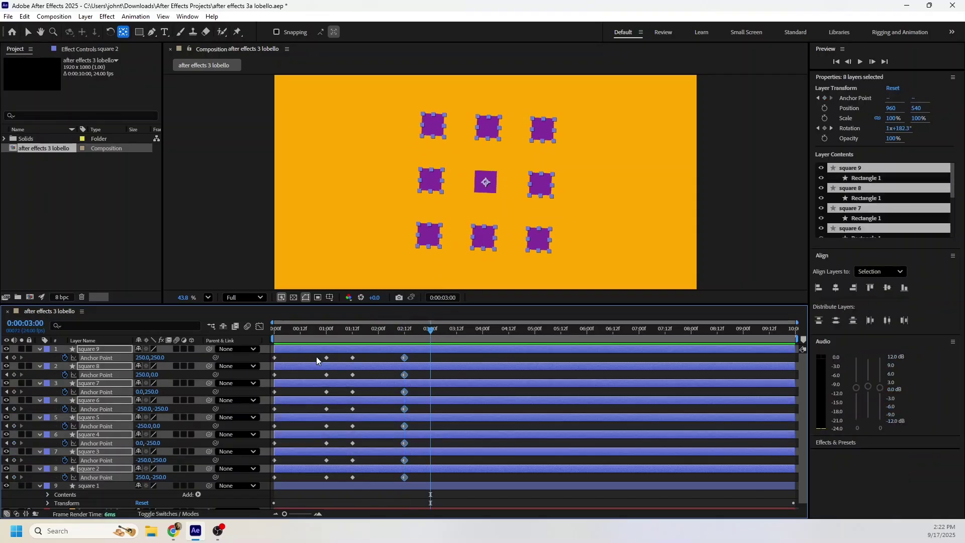
left_click_drag(319, 356, 331, 476)
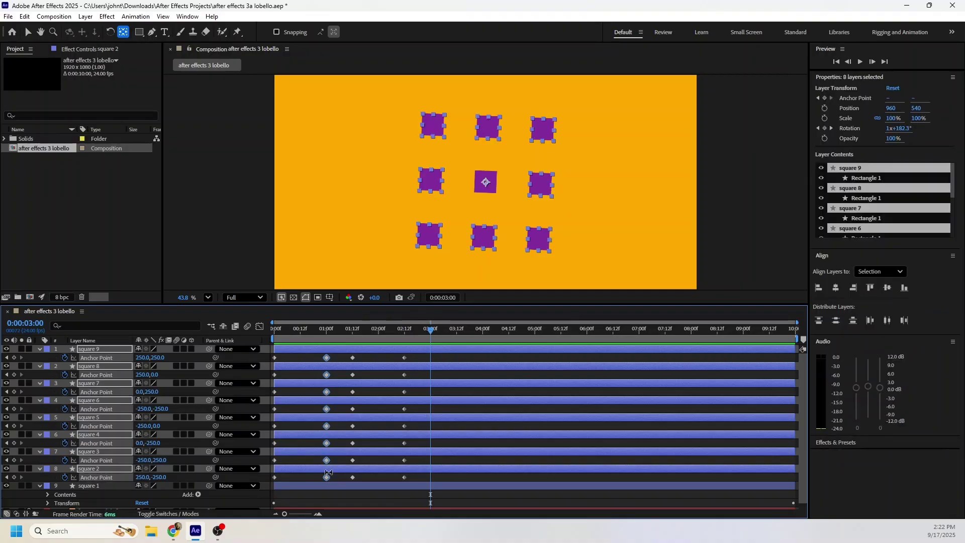
key("ctrl+c")
key("ctrl+v")
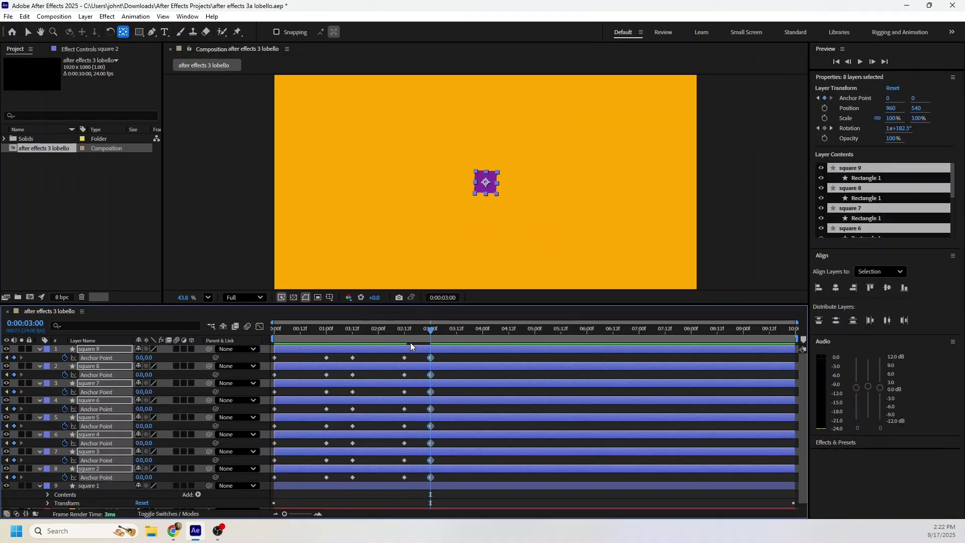
Preview the animation from the start, and duplicate the centred anchor point keyframes of squares 2 through 9 at 0:00:04:00
left_click_drag(410, 343, 240, 336)
key("space")
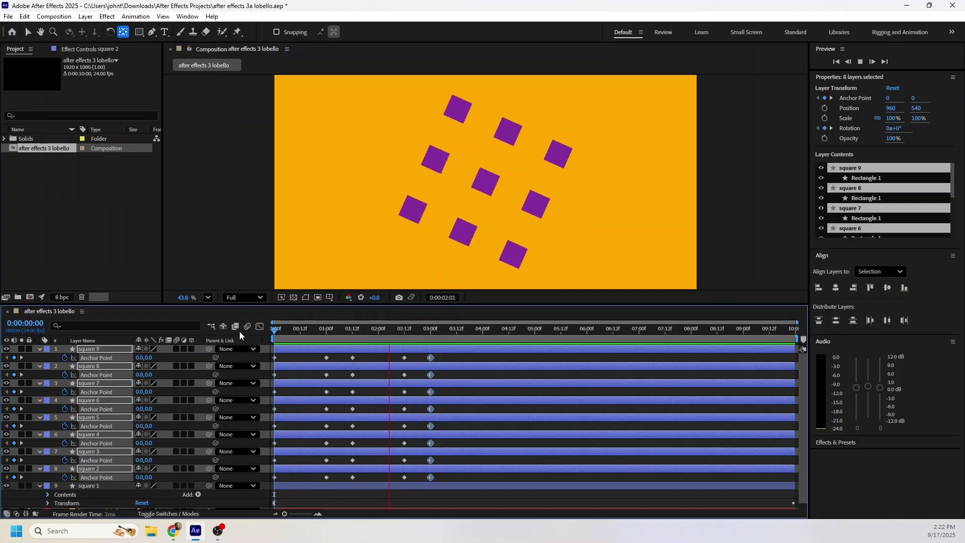
key("space")
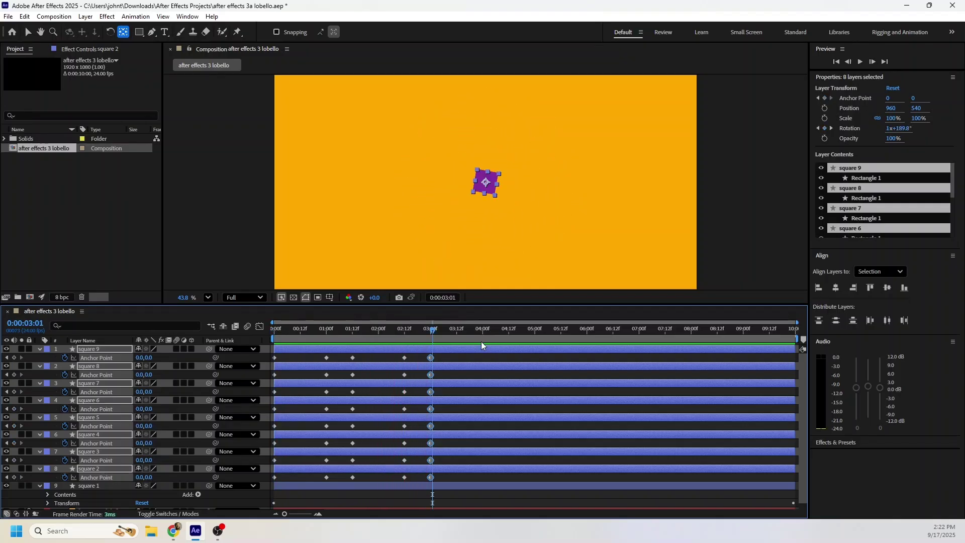
left_click_drag(434, 337, 482, 329)
left_click_drag(431, 374, 483, 374)
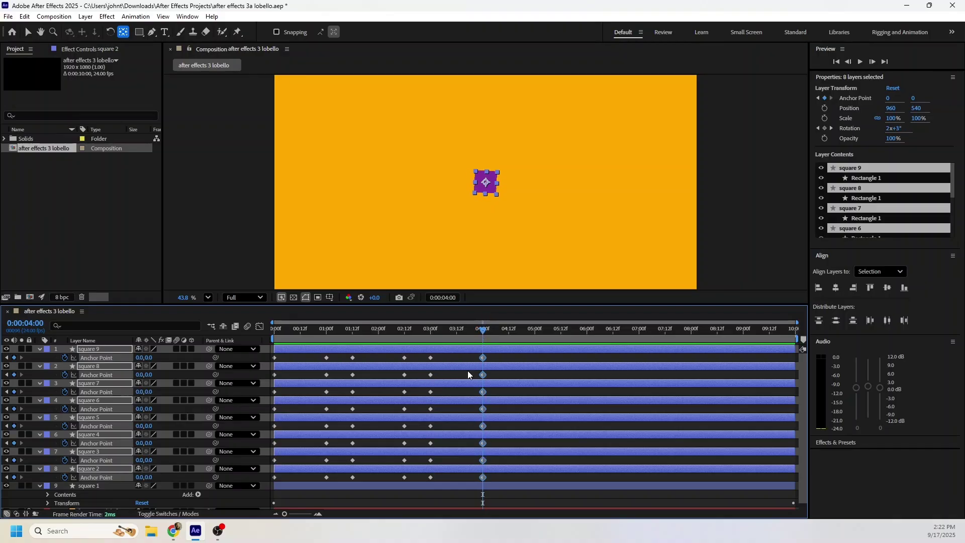
Deselect all layers and set square 9's anchor point to (-150, 0) at 0:00:04:12
left_click(511, 336)
left_click_drag(511, 335, 510, 336)
key("F2")
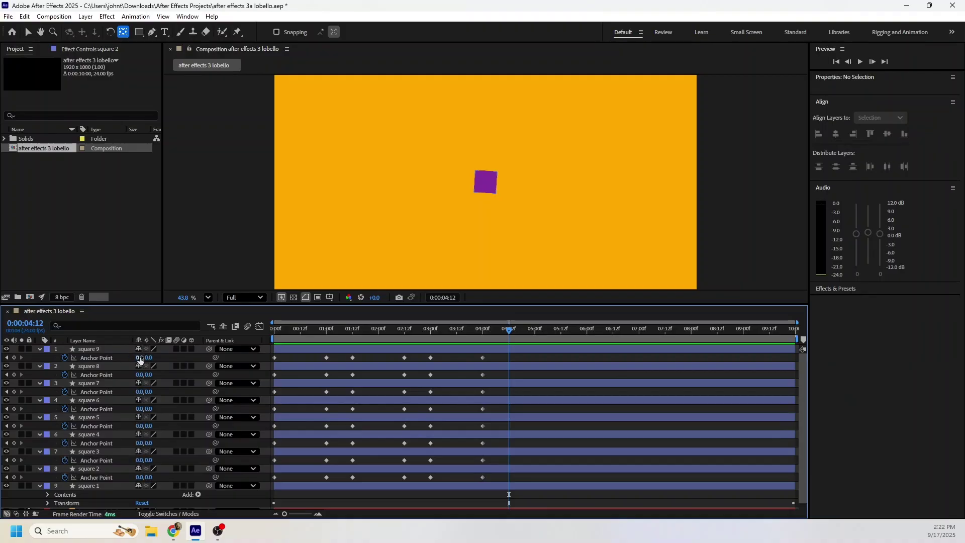
left_click_drag(486, 331, 509, 340)
left_click_drag(142, 361, 131, 358)
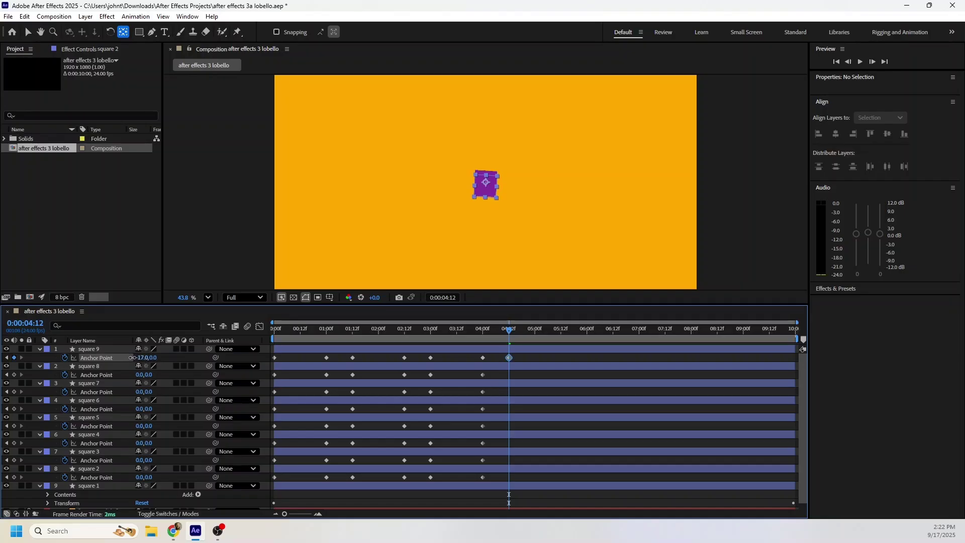
left_click_drag(133, 358, 82, 358)
left_click(141, 358)
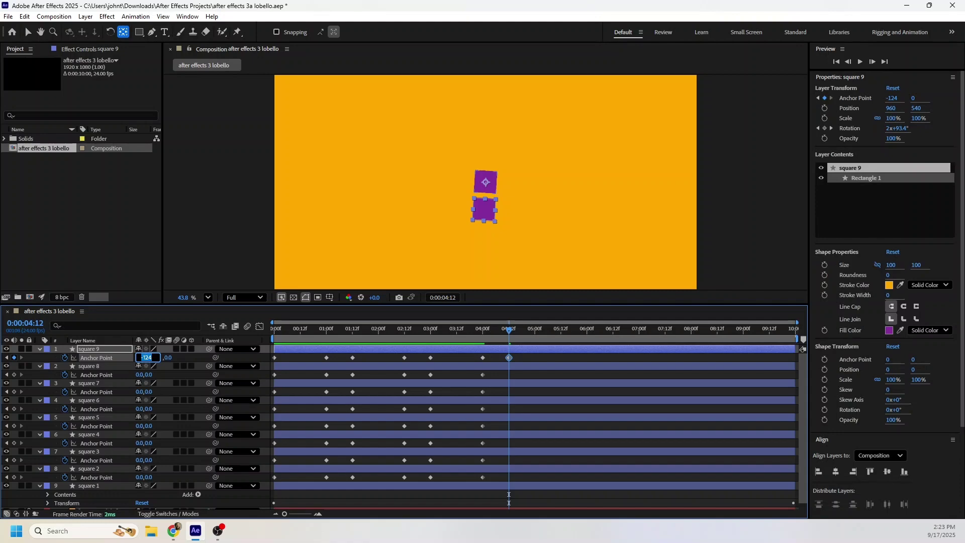
type("-15")
key("Return")
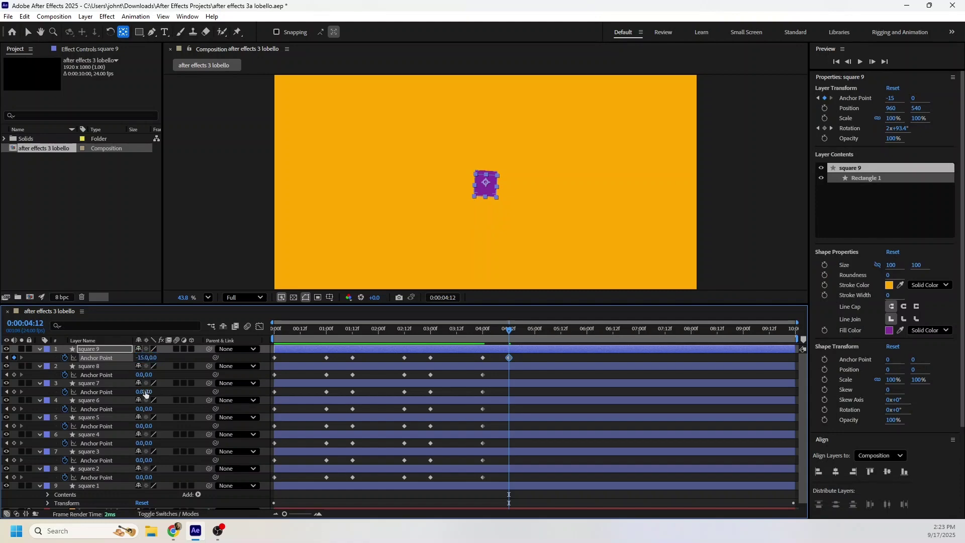
left_click(142, 357)
type("-150")
key("Return")
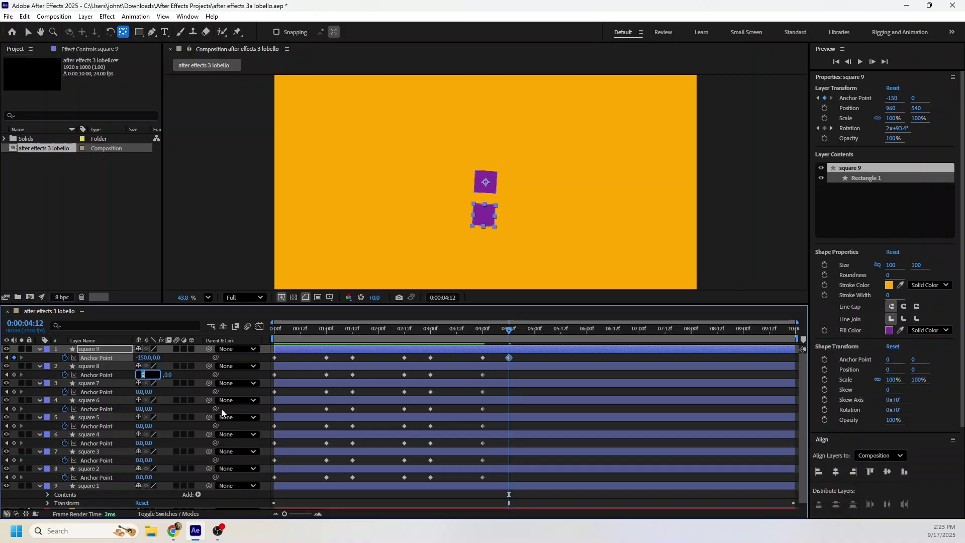
At 0:00:04:12, set square 8's anchor point to (-300, 0) and square 7's to (-450, 0)
type("-300")
key("Return")
left_click(140, 391)
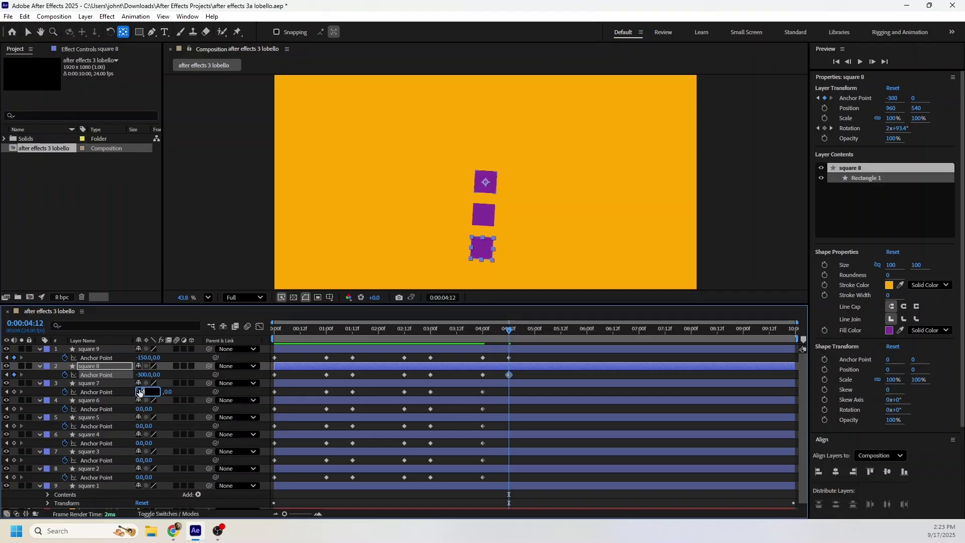
type("-450")
key("Return")
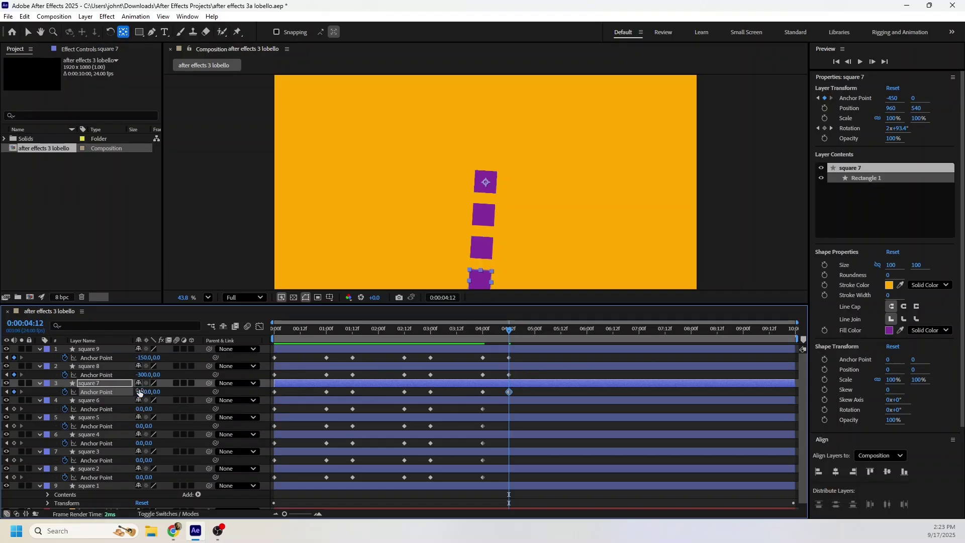
At 0:00:04:12, set square 6's anchor point to (-600, 0) and square 5's to (-750, 0)
left_click(140, 408)
type("-60")
key("Return")
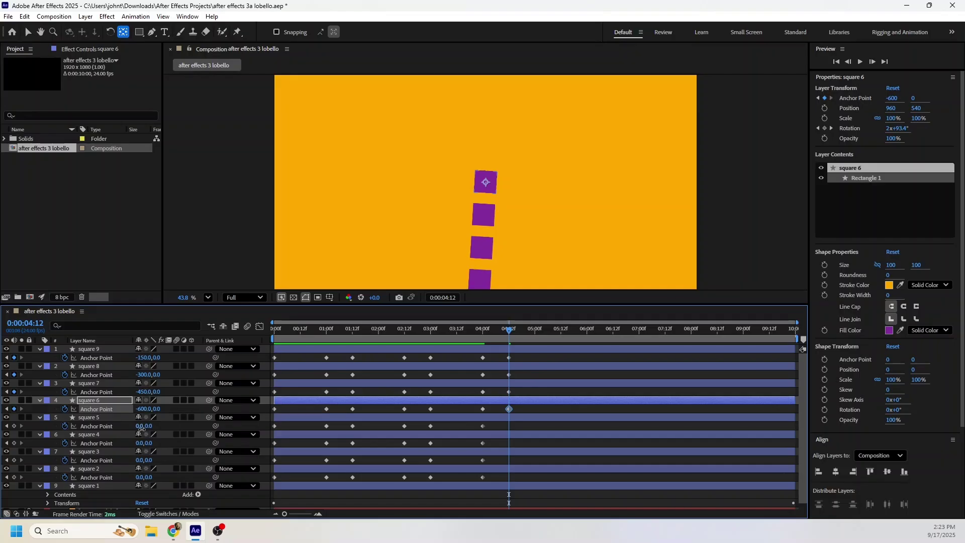
left_click(142, 426)
type("-750")
key("Return")
At 0:00:04:12, set square 4's anchor point to (-900, 0) and square 3's to (-1050, 0)
left_click(141, 443)
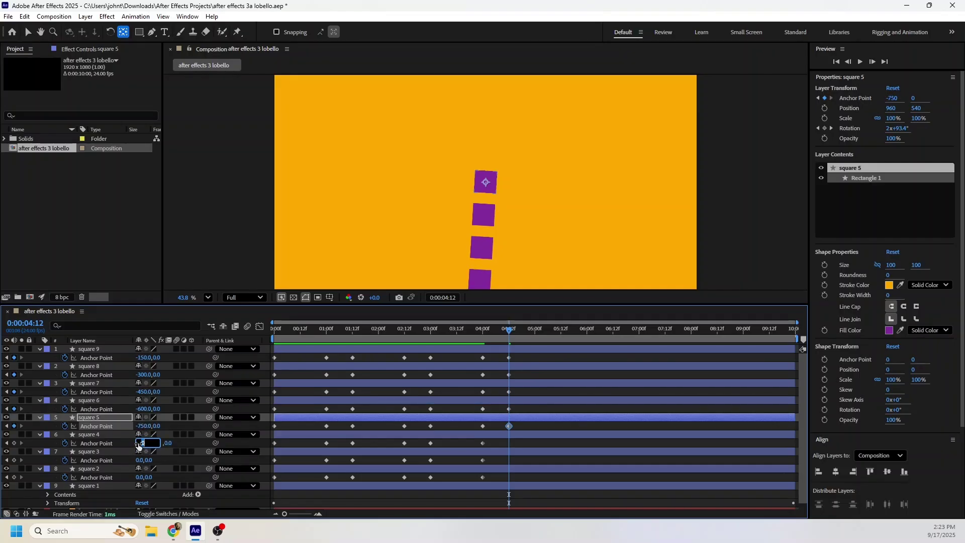
type("-900")
key("Return")
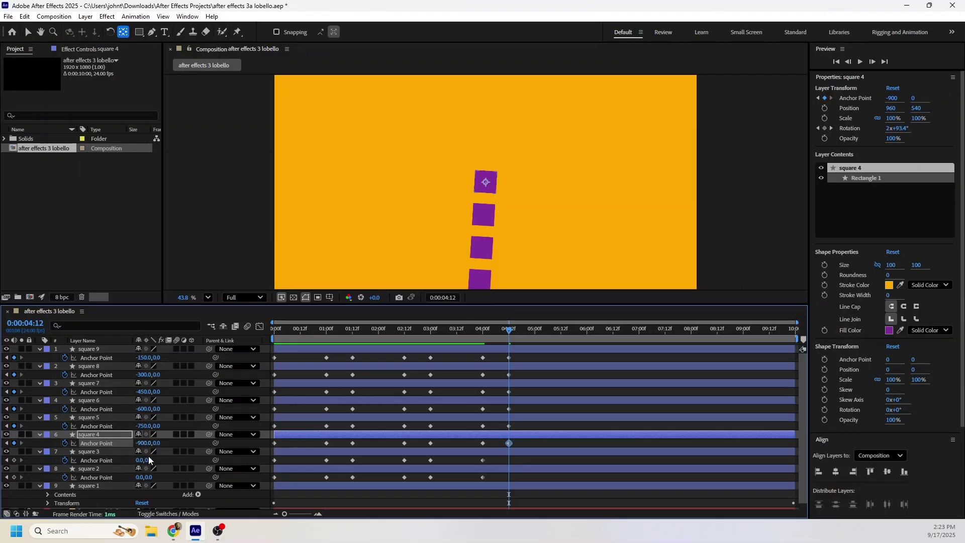
left_click(137, 460)
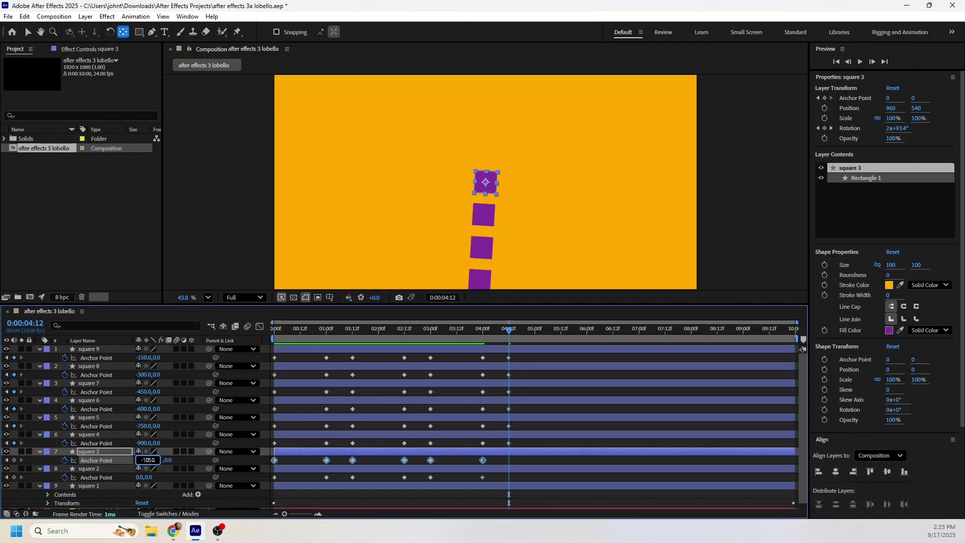
key("Return")
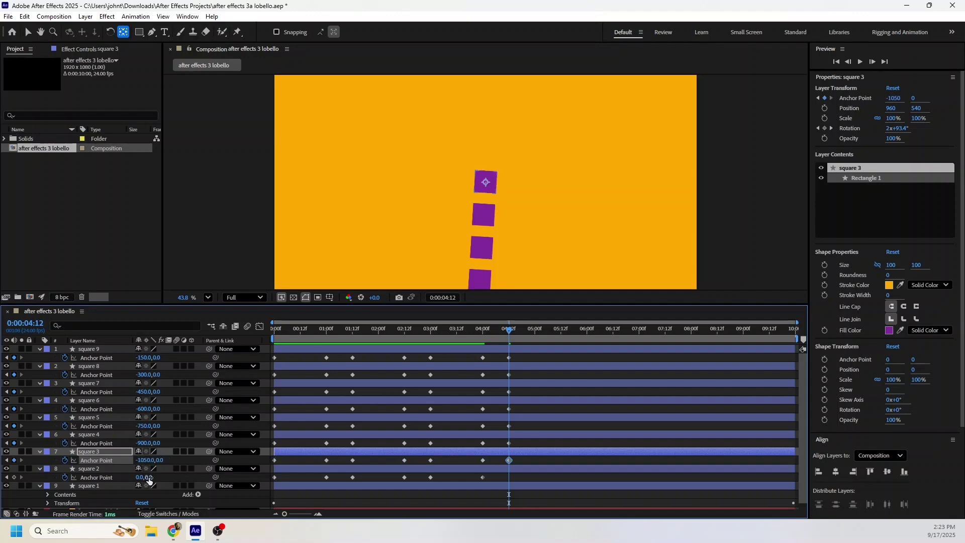
Set square 2's anchor point to (-1200, 0) at 0:00:04:12
left_click(142, 477)
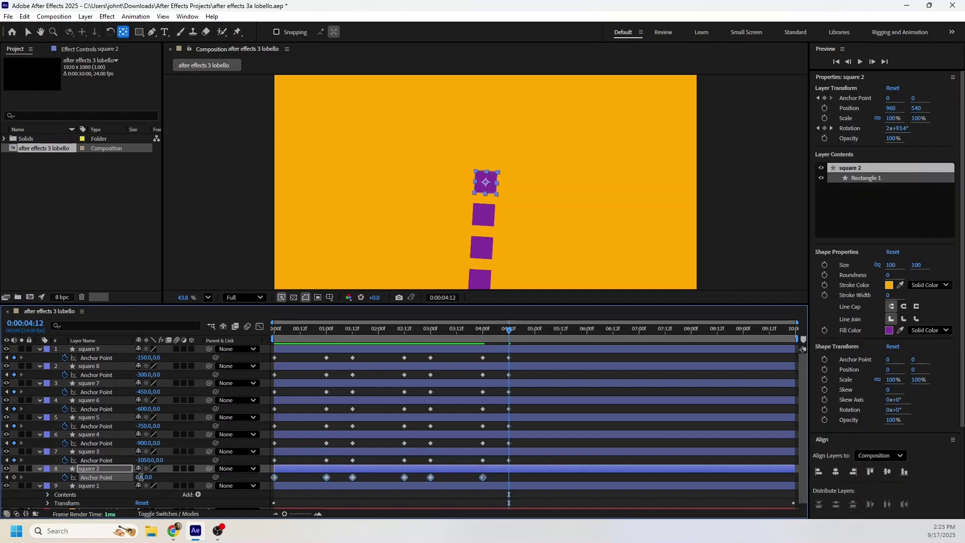
left_click(140, 477)
key("Return")
At 0:00:05:12, add anchor point keyframes to squares 9 through 2 that hold the straight-line arrangement
left_click_drag(482, 342, 561, 341)
key("space")
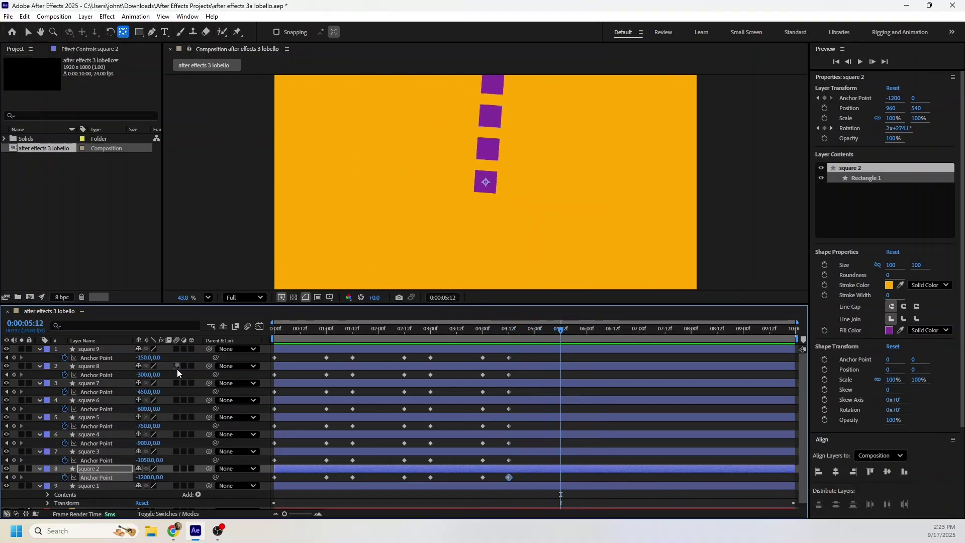
left_click(14, 357)
left_click(14, 375)
left_click(13, 391)
left_click(13, 408)
left_click(14, 425)
left_click(13, 443)
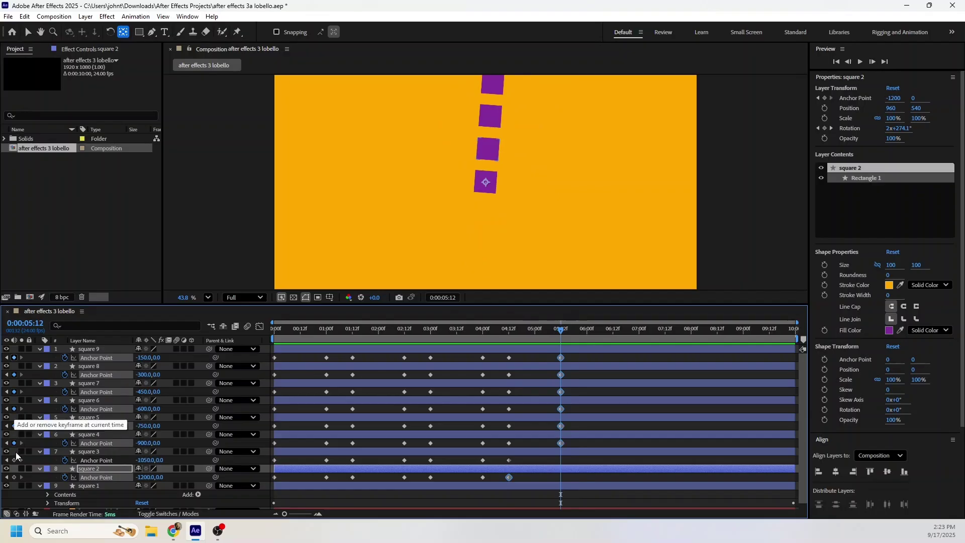
left_click(13, 460)
left_click(13, 477)
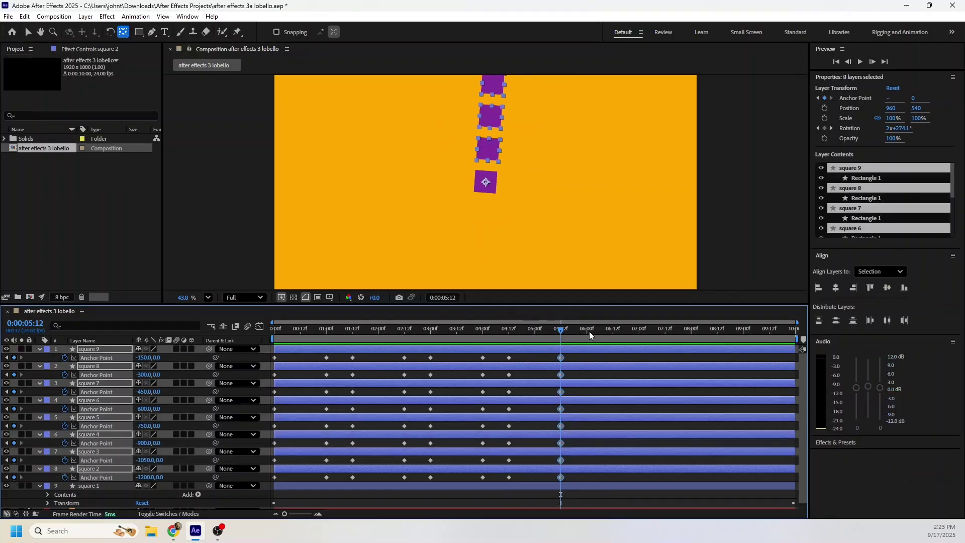
Paste the centred (0, 0) anchor point keyframes onto squares 9 through 2 at 0:00:06:00, and preview the animation from the start
left_click(587, 332)
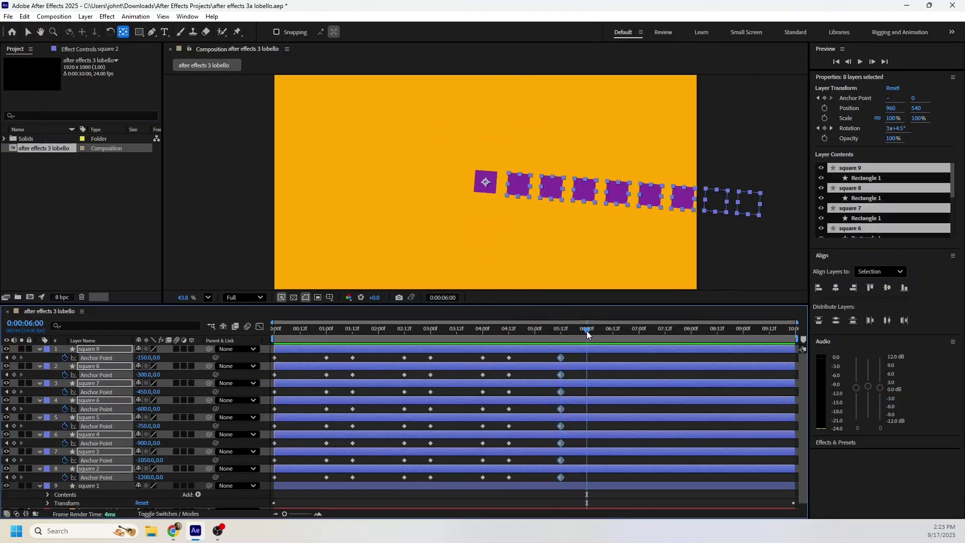
key("ctrl+v")
mouse_move(585, 338)
left_mouse_down()
mouse_move(558, 324)
mouse_move(588, 328)
left_mouse_up()
key("Home")
key("space")
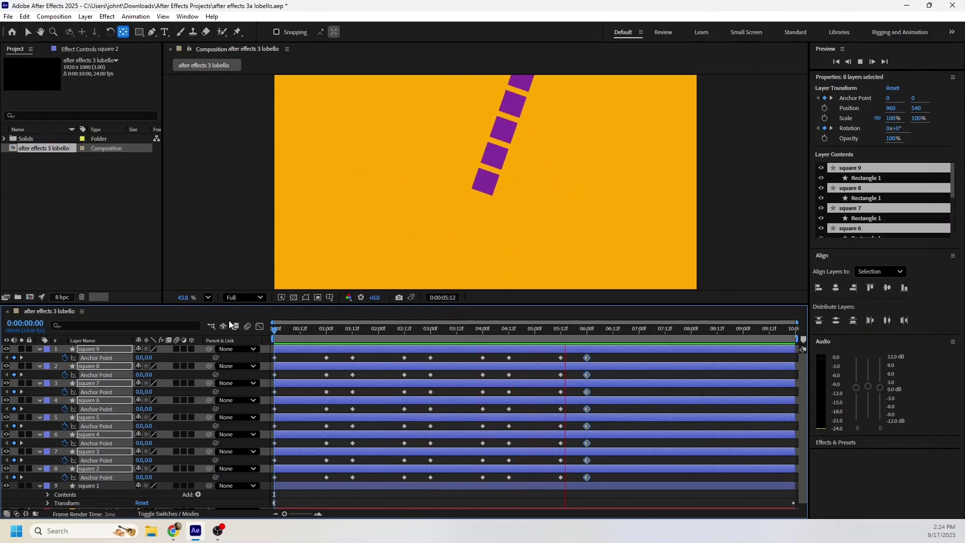
key("space")
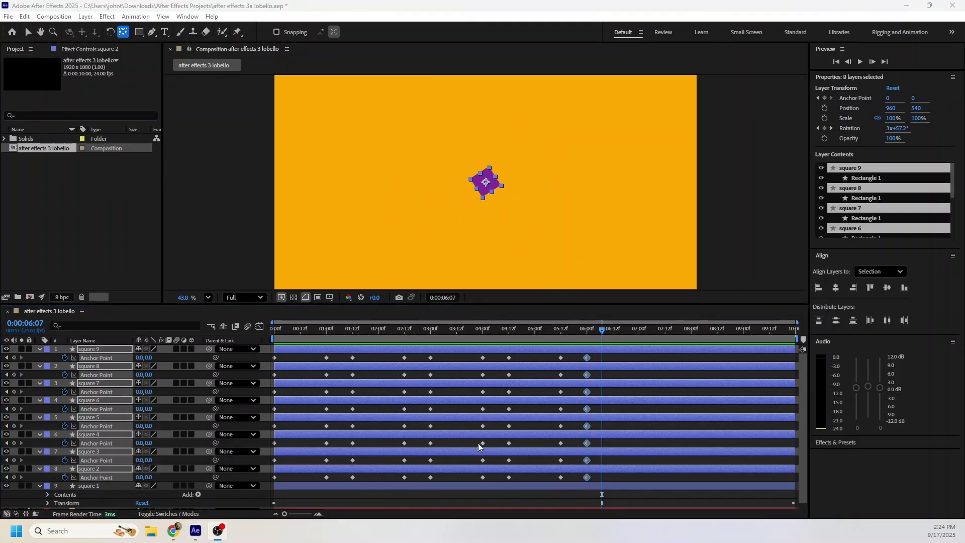
At 0:00:07:00, add anchor point keyframes to squares 9 through 2 that hold them at the centre
left_click_drag(603, 332, 638, 332)
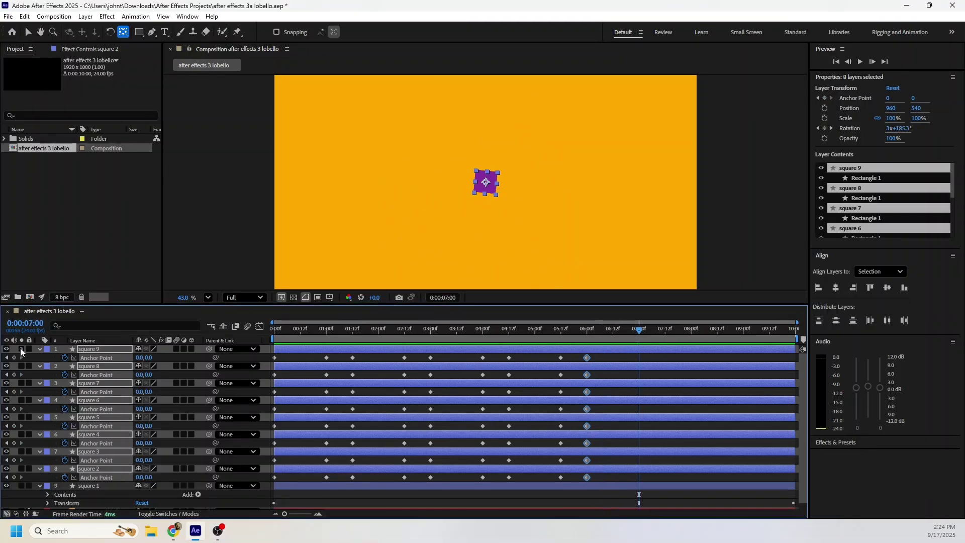
left_click(14, 357)
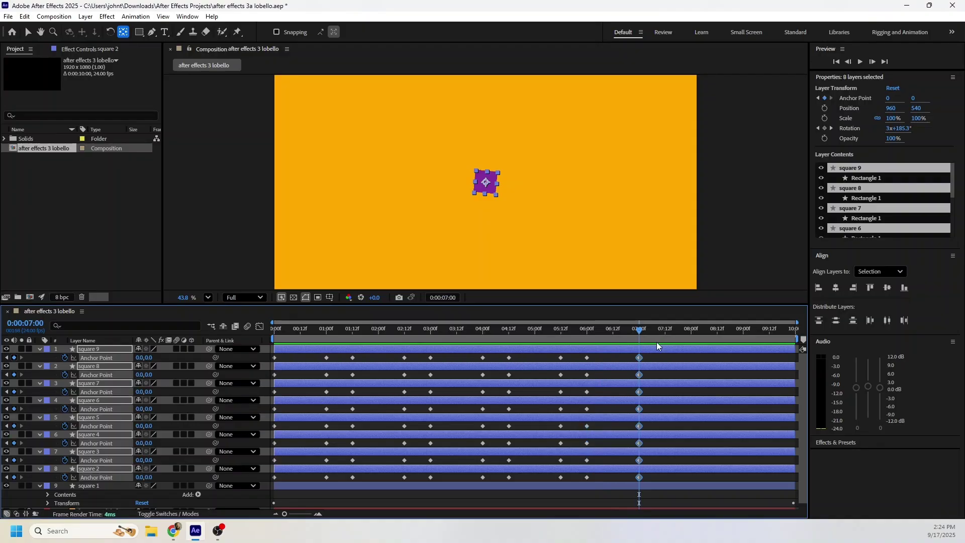
At 0:00:07:11, set square 9's anchor point to (150, 0)
left_click_drag(647, 338, 663, 338)
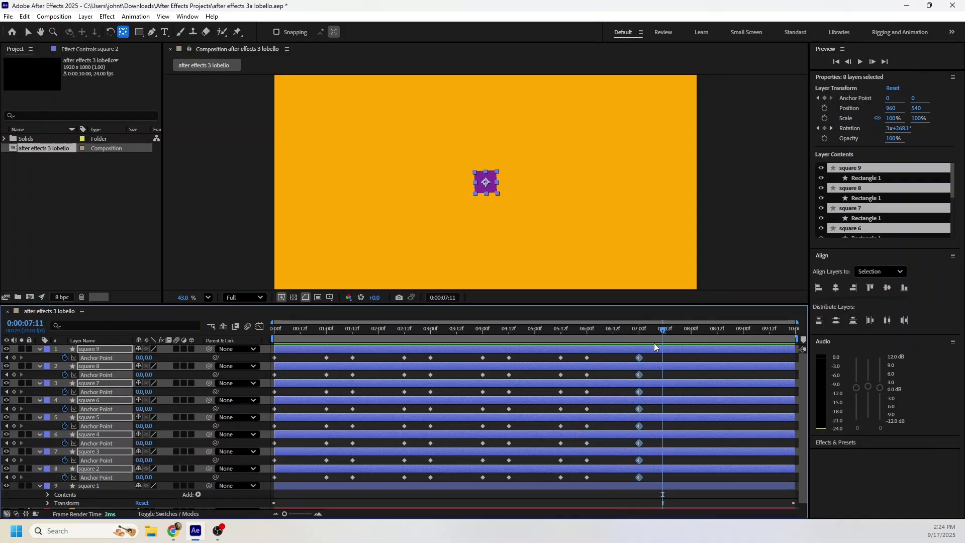
left_click(649, 363)
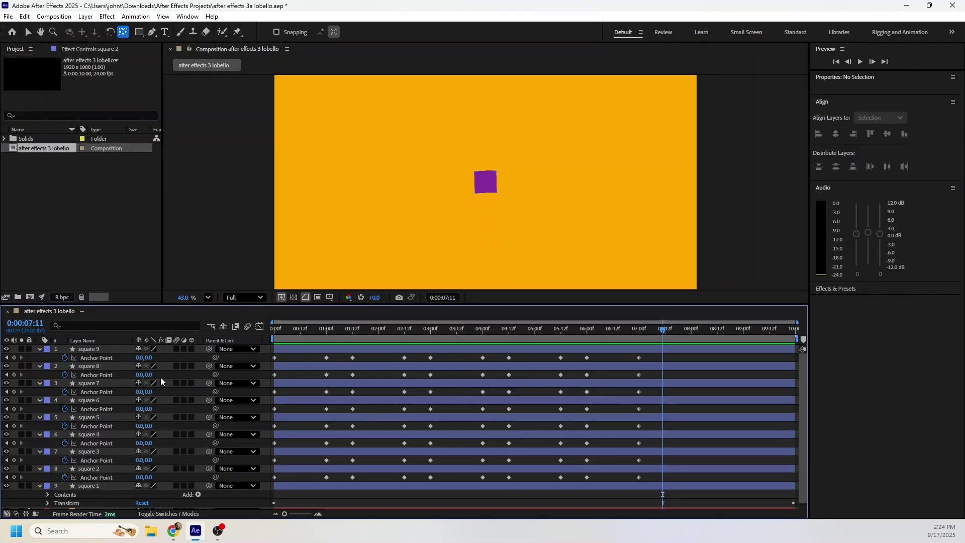
left_click_drag(139, 357, 201, 352)
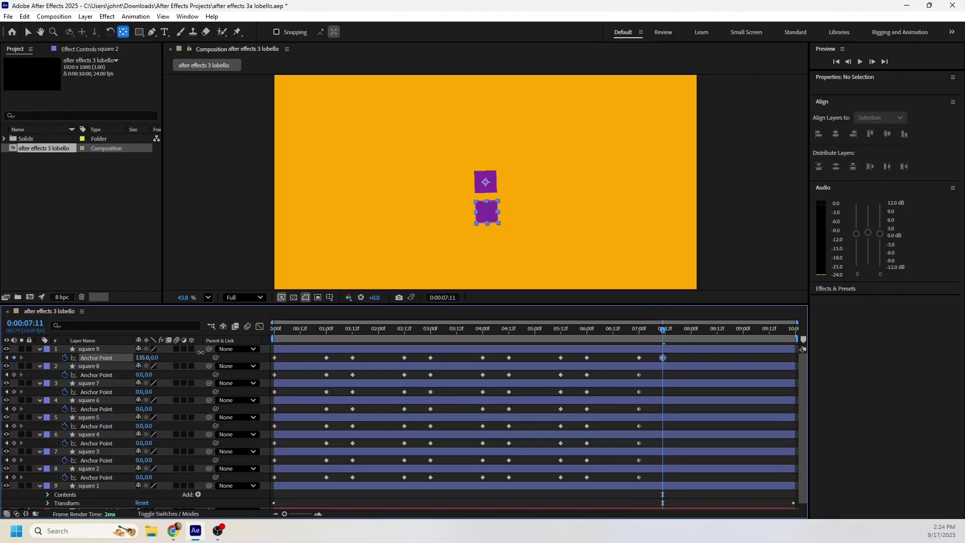
left_click(140, 357)
type("150")
key("Return")
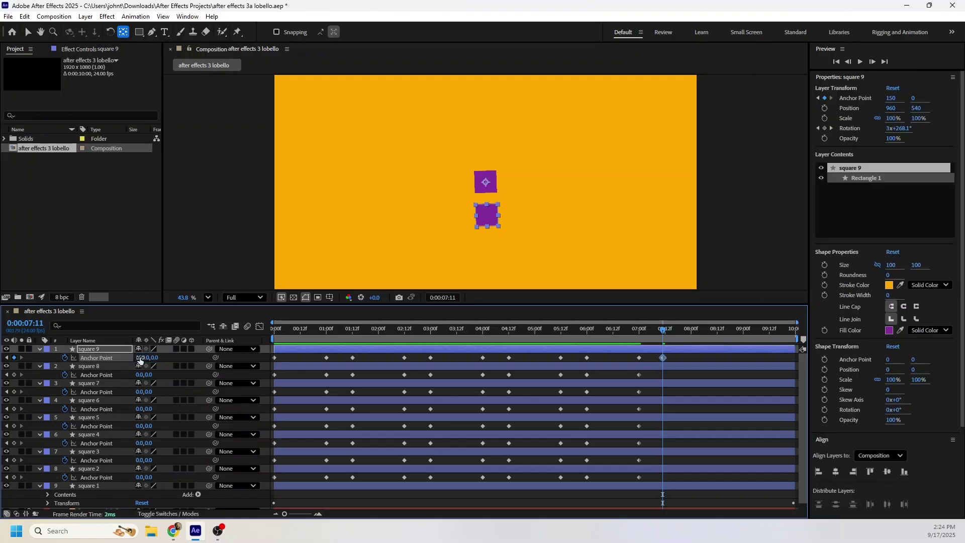
At 0:00:07:11, set square 8's anchor point to (300, 0)
left_click(140, 375)
type("150")
key("Return")
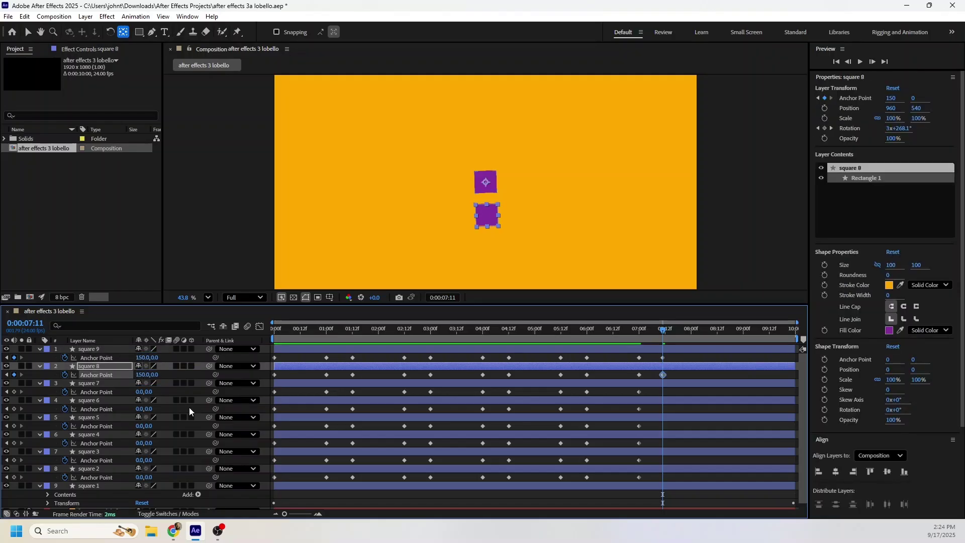
left_click(143, 374)
type("300")
key("Return")
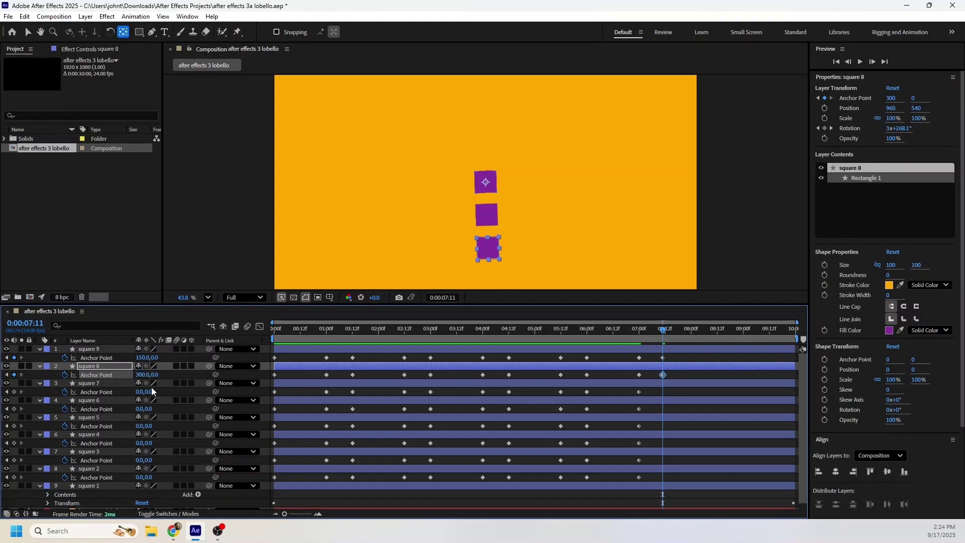
At 0:00:07:11, set square 7's anchor point to (0, 150) and square 6's to (0, 300)
type("150")
key("Return")
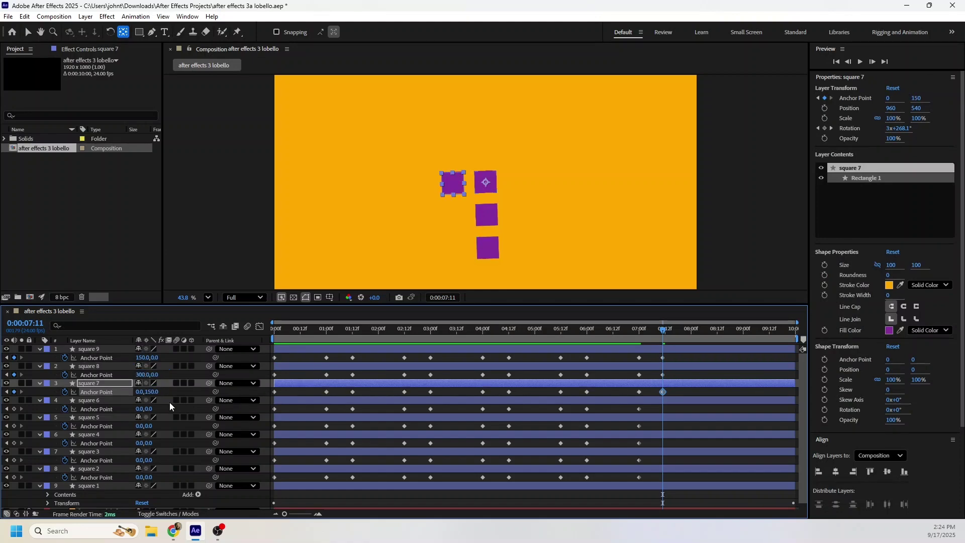
left_click(149, 409)
type("300")
key("Return")
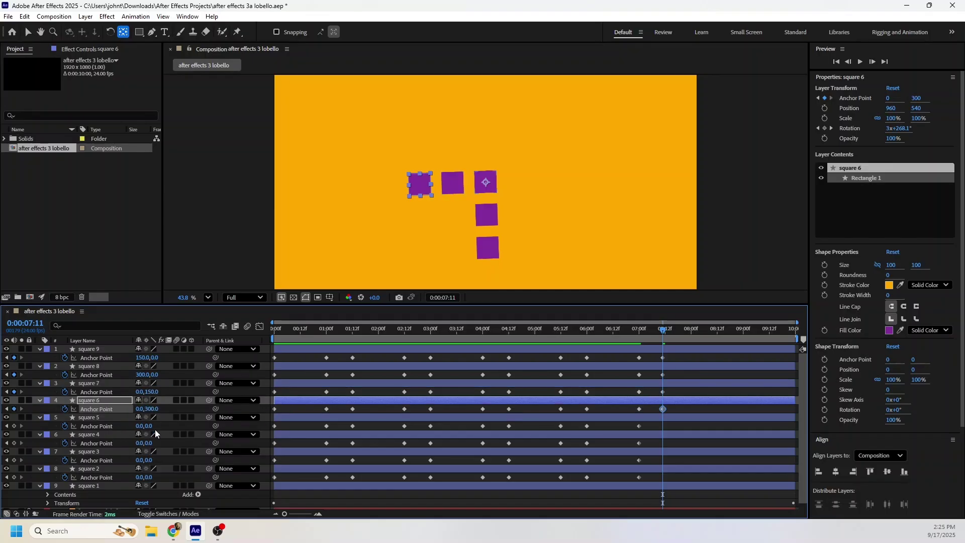
At 0:00:07:11, set square 5's anchor point to (-150, 0) and square 4's to (-300, 0)
left_click(140, 426)
type("-150")
key("Return")
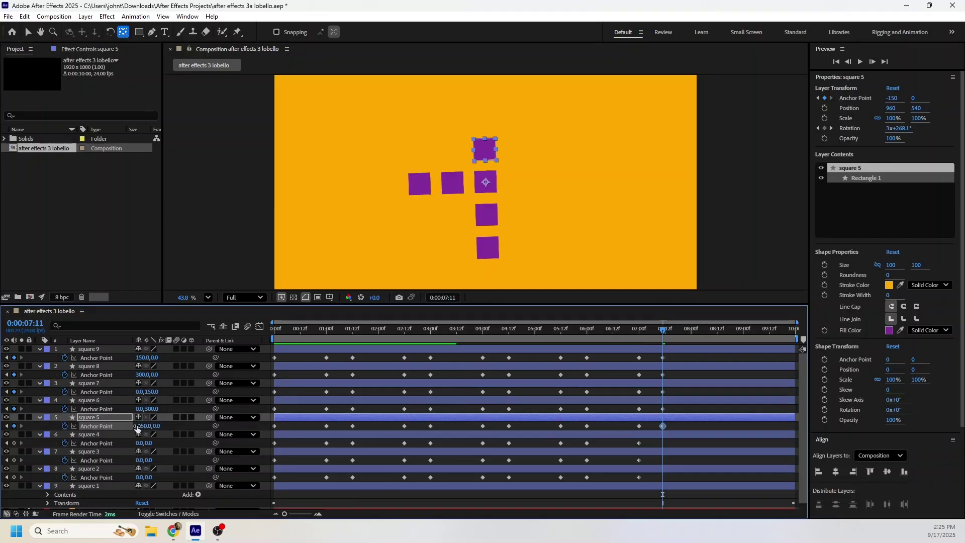
left_click(142, 444)
type("-3")
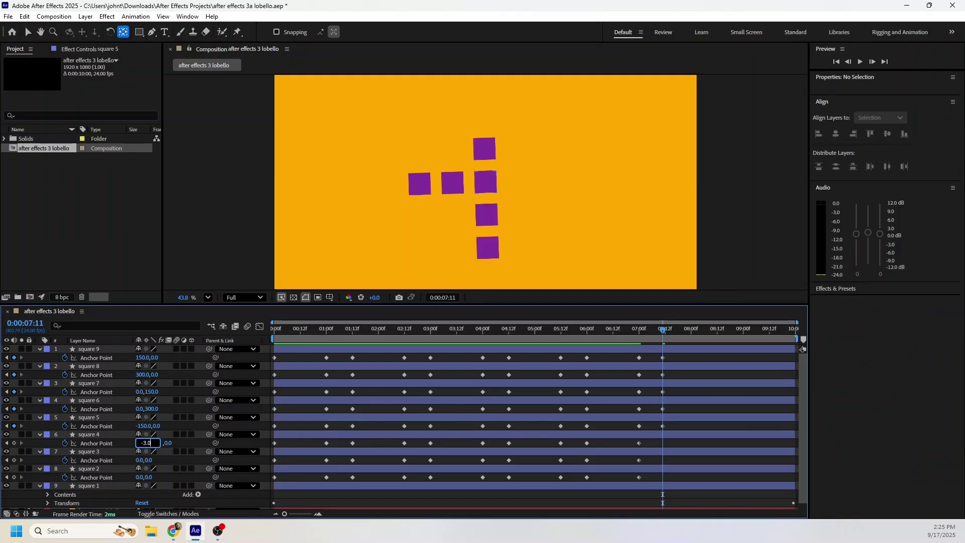
key("Return")
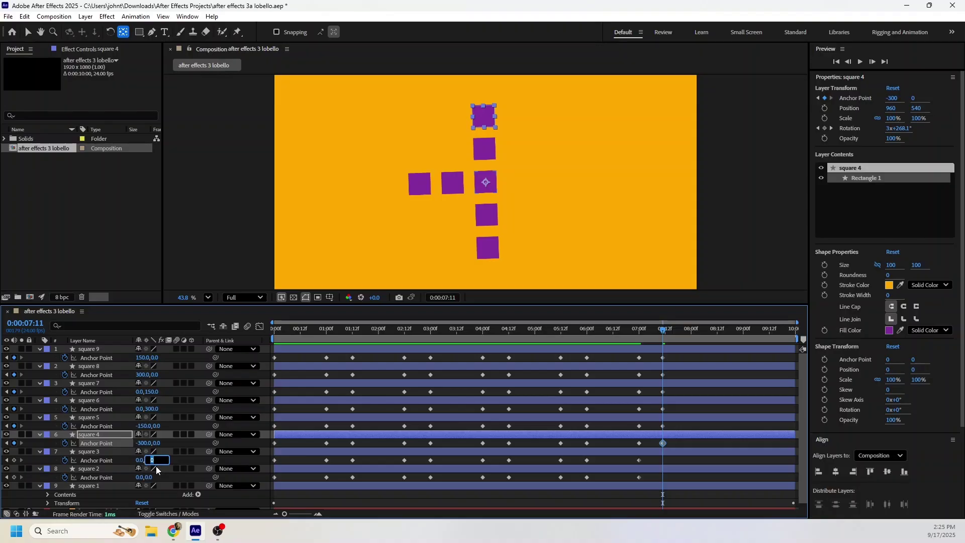
At 0:00:07:11, set square 3's anchor point to (0, -150) and square 2's to (0, -300)
type("-15")
key("Return")
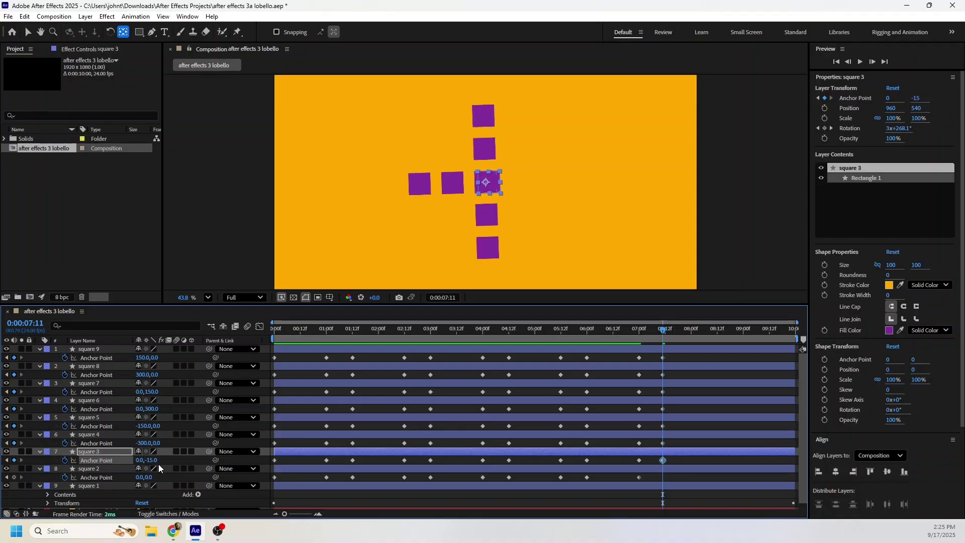
left_click(154, 462)
type("-150")
key("Return")
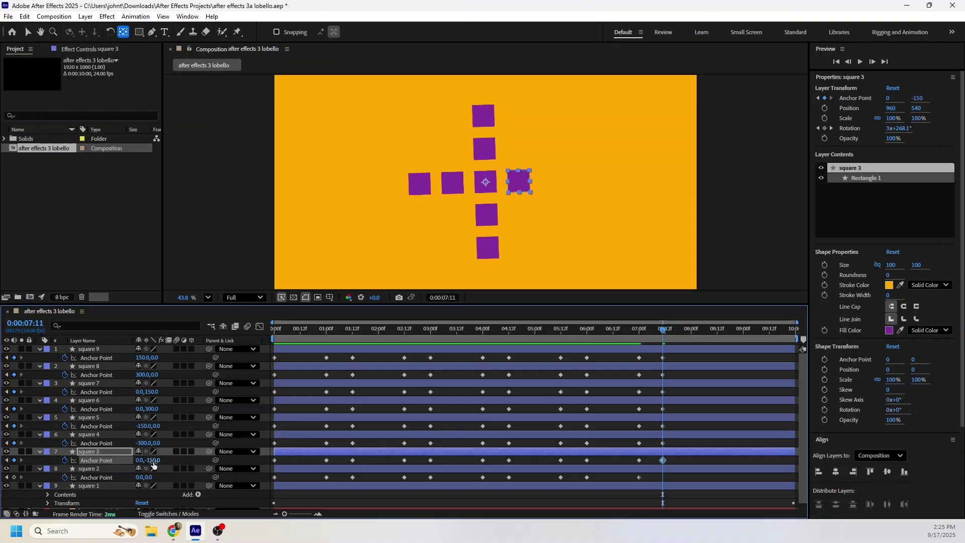
left_click(153, 475)
type("-300")
key("Return")
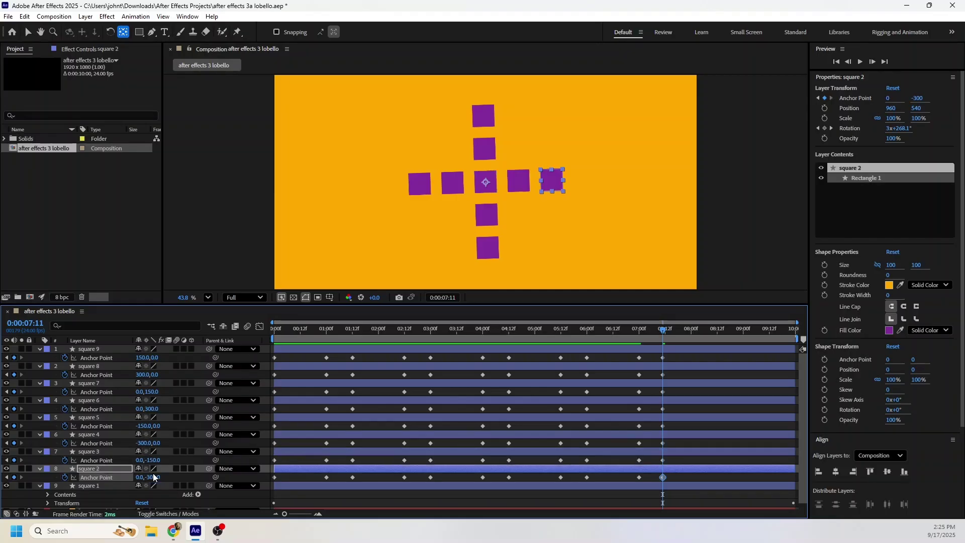
At 0:00:08:12, add anchor point keyframes to squares 9 through 2 that hold the cross arrangement
left_click_drag(641, 336, 718, 331)
left_click(14, 357)
left_click(14, 374)
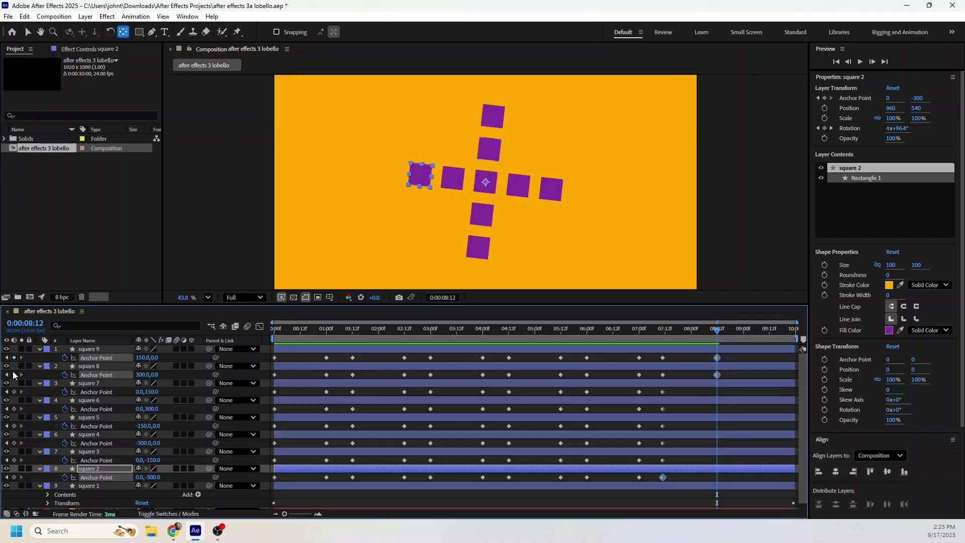
left_click(13, 392)
left_click(14, 409)
left_click(13, 426)
left_click(14, 442)
left_click(13, 460)
left_click(13, 477)
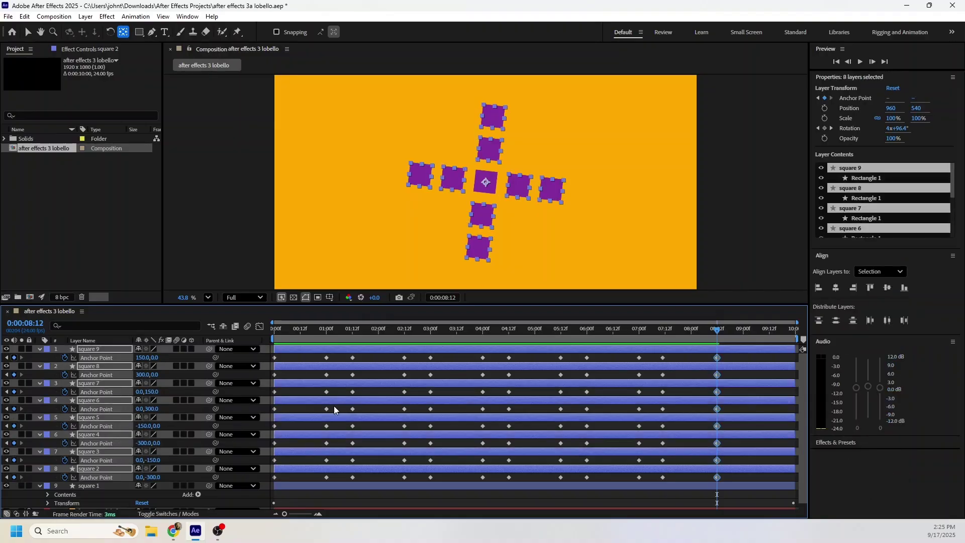
Paste the centred (0, 0) anchor point keyframes onto squares 9 through 2 at 0:00:09:00, and preview the animation
left_click(743, 334)
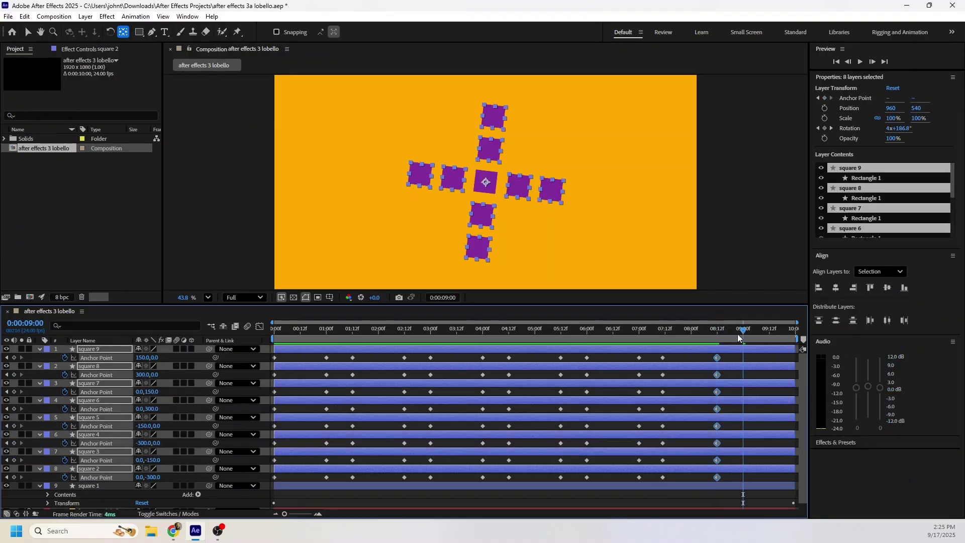
key("ctrl+v")
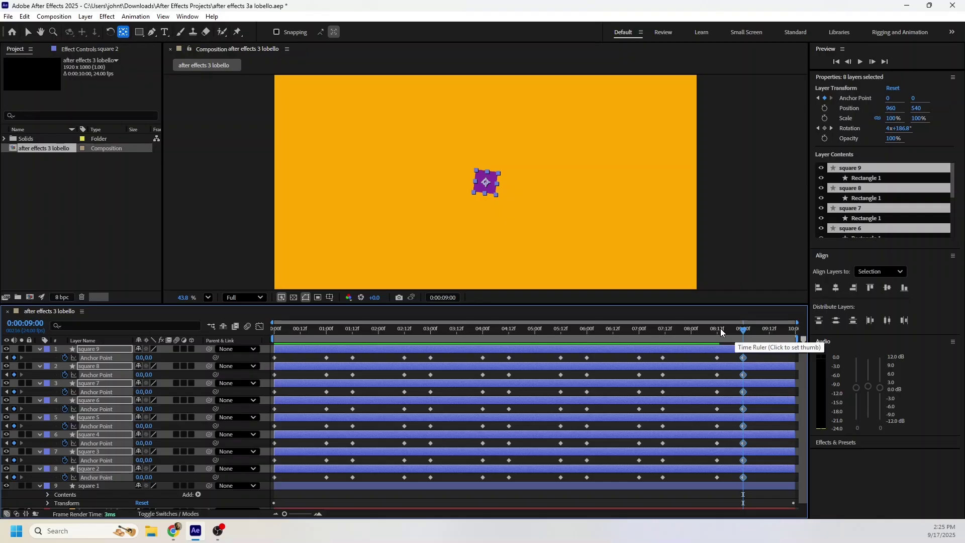
key("space")
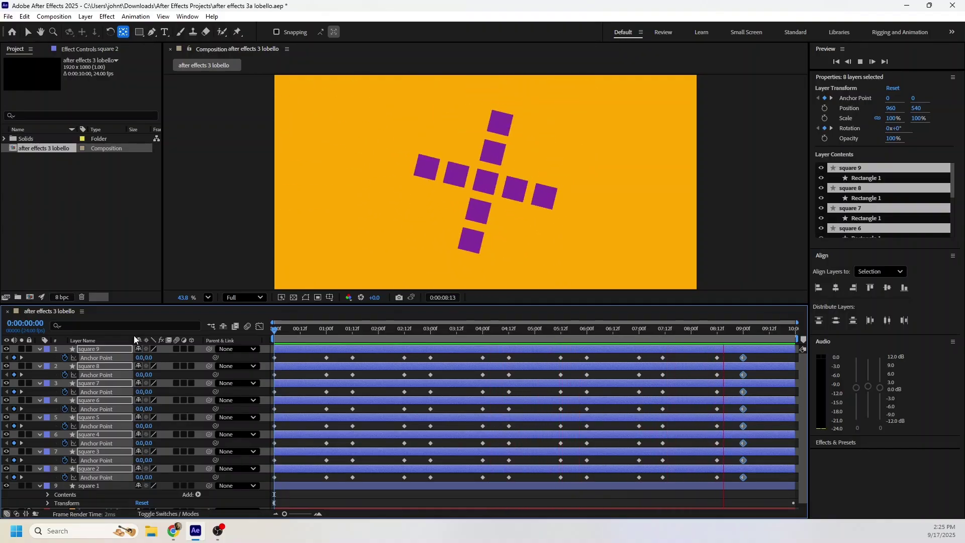
key("space")
key("Page_Down")
key("Page_Down")
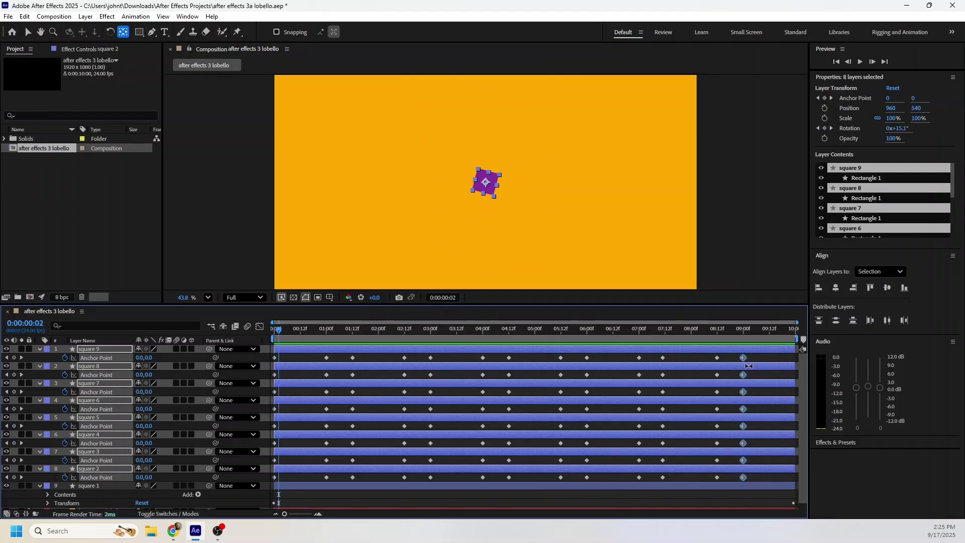
Apply Easy Ease to all anchor point keyframes of squares 9 through 2, and preview the smoothed animation
left_click_drag(758, 359, 270, 480)
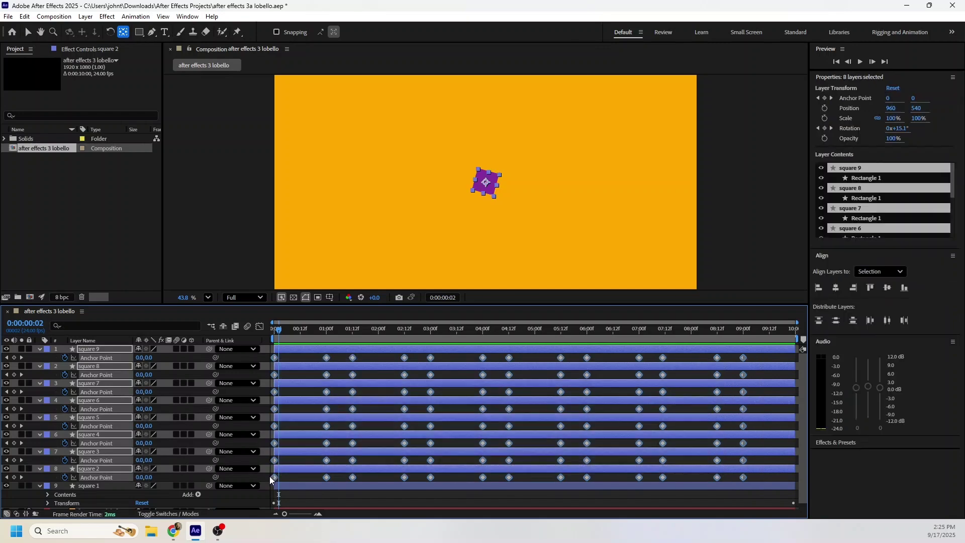
key("F9")
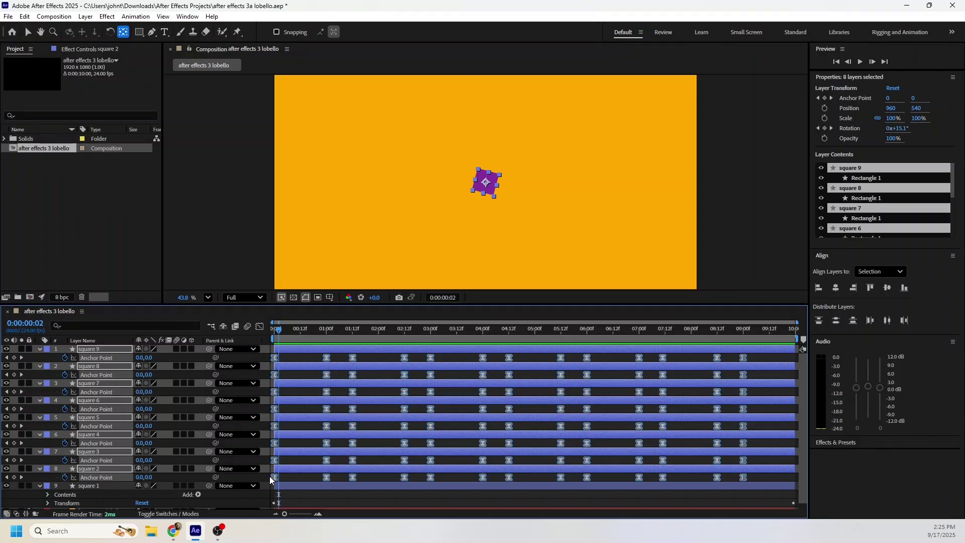
left_click(310, 373)
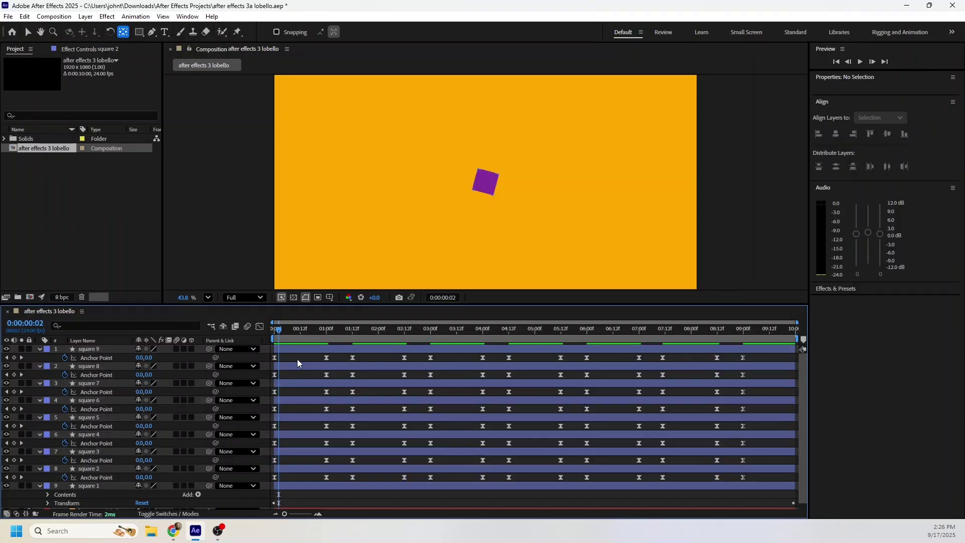
key("space")
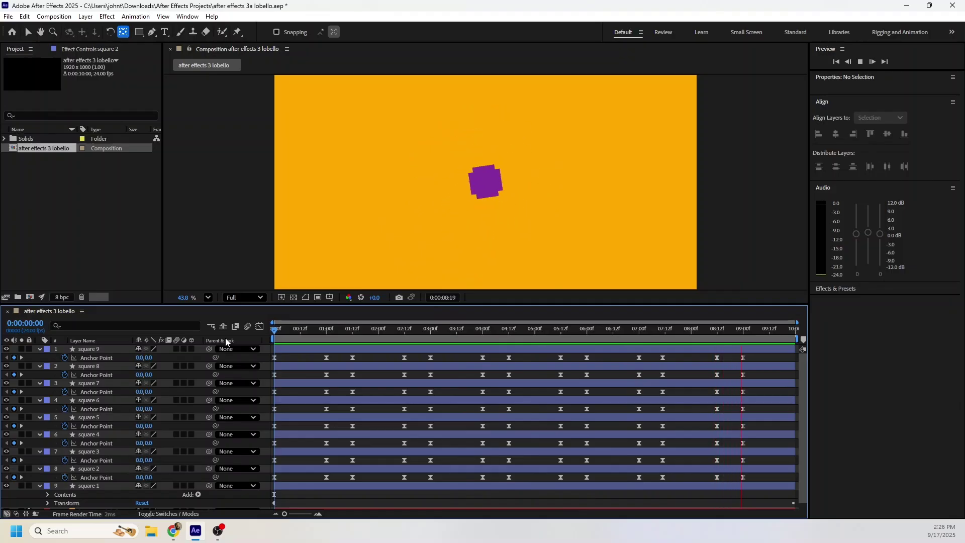
key("space")
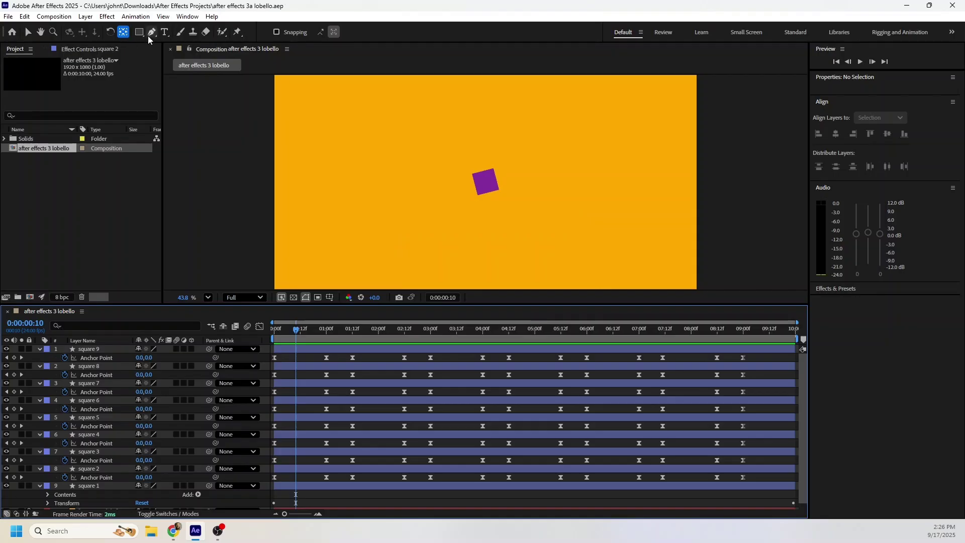
Add a white text credit reading "edited by" plus the editor's name, and place it near the frame's lower-left corner at about (322, 967)
left_click(165, 31)
left_click(324, 264)
type("edited by")
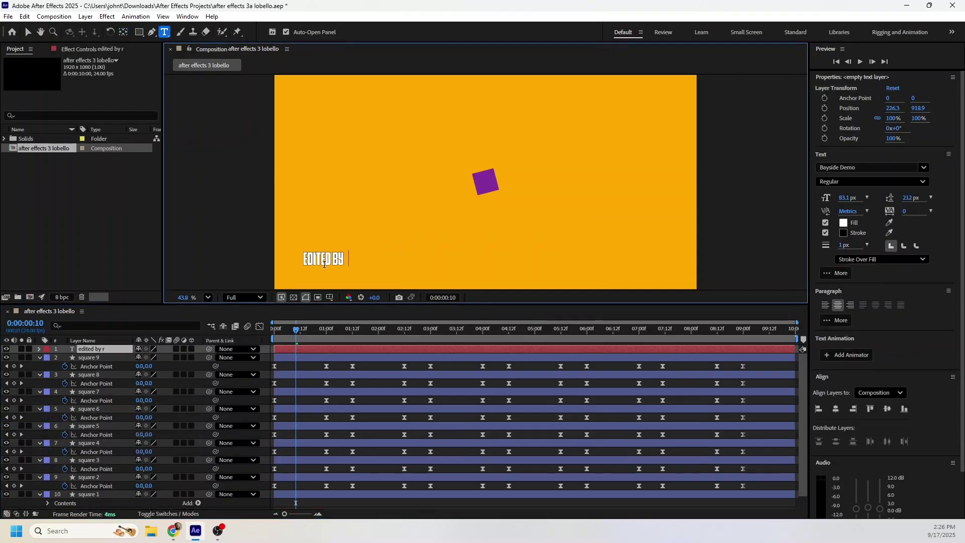
type(" mt lobe")
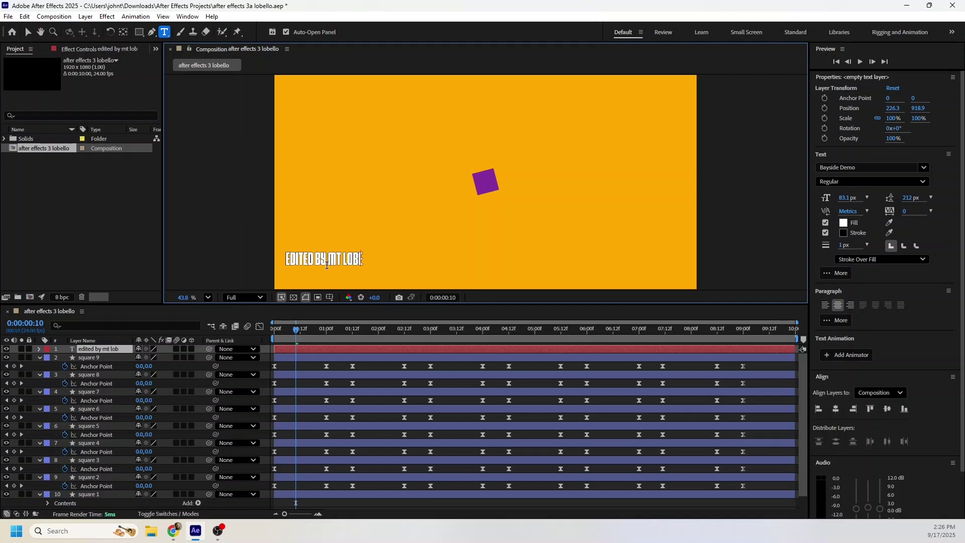
key("BackSpace")
key("BackSpace")
key("BackSpace")
key("BackSpace")
key("BackSpace")
key("BackSpace")
type("r lob")
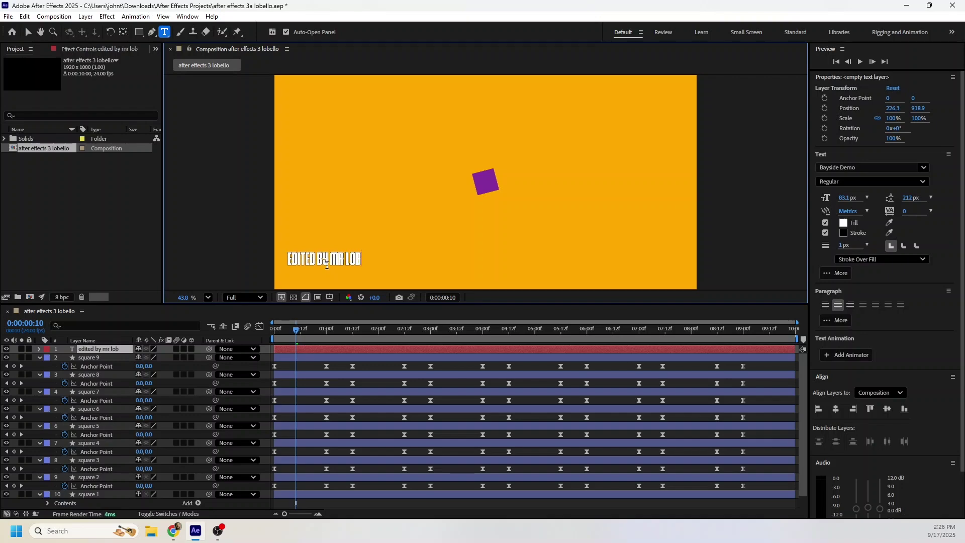
type("ello")
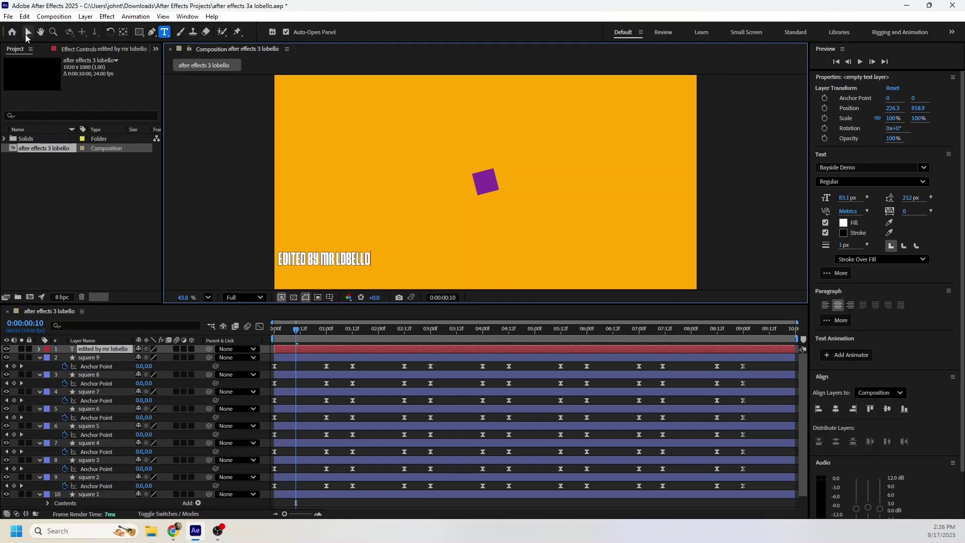
left_click(28, 33)
left_click_drag(346, 263, 367, 274)
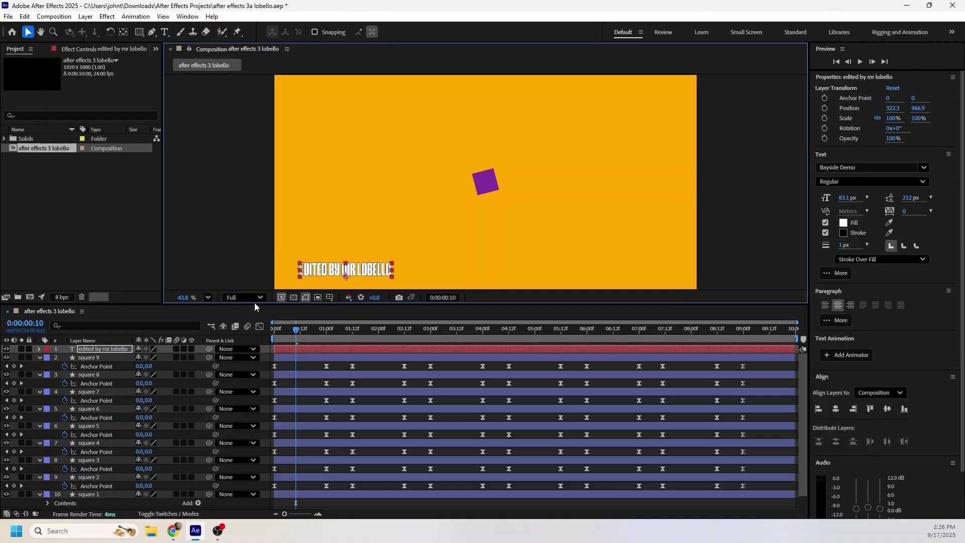
Queue the composition for output and render it as a 15 Mbps H.264 MP4 with Best Settings
key("ctrl+m")
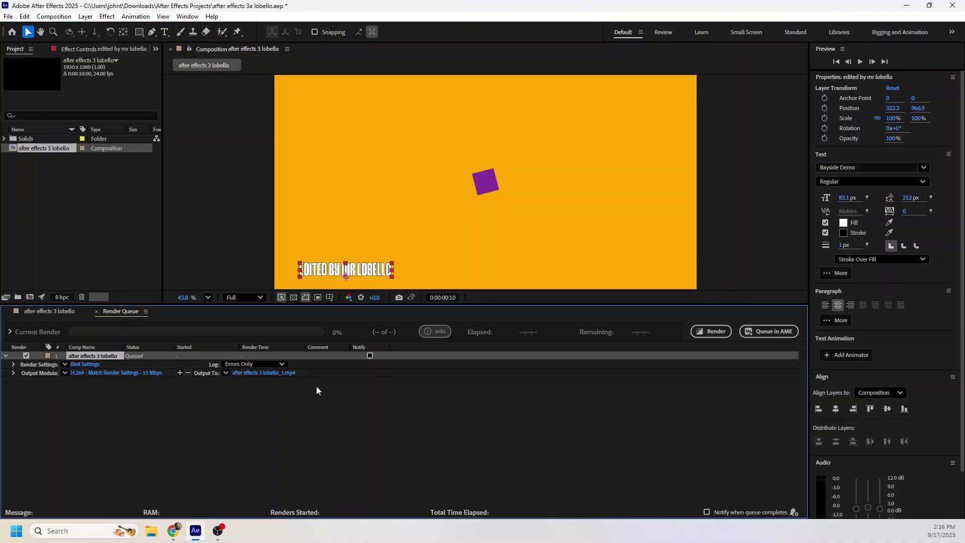
left_click(710, 335)
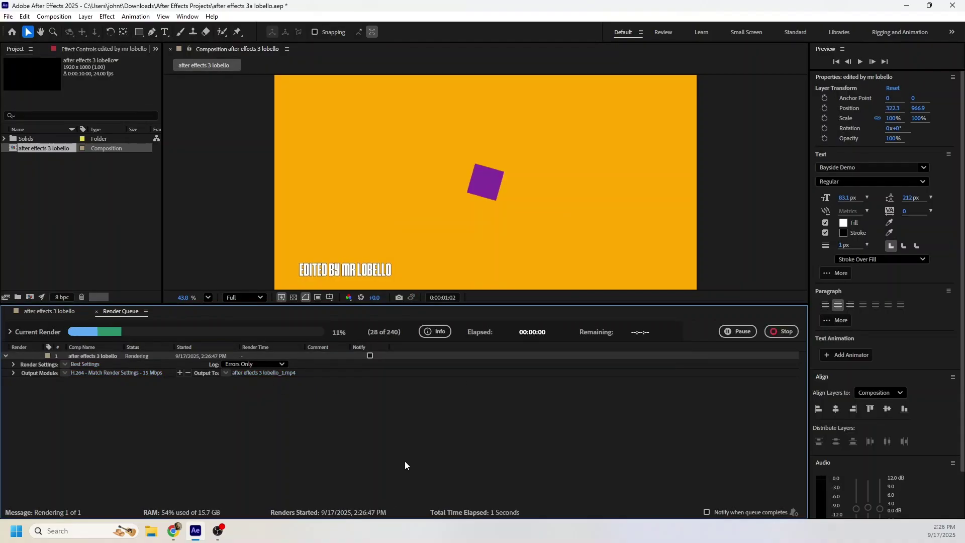